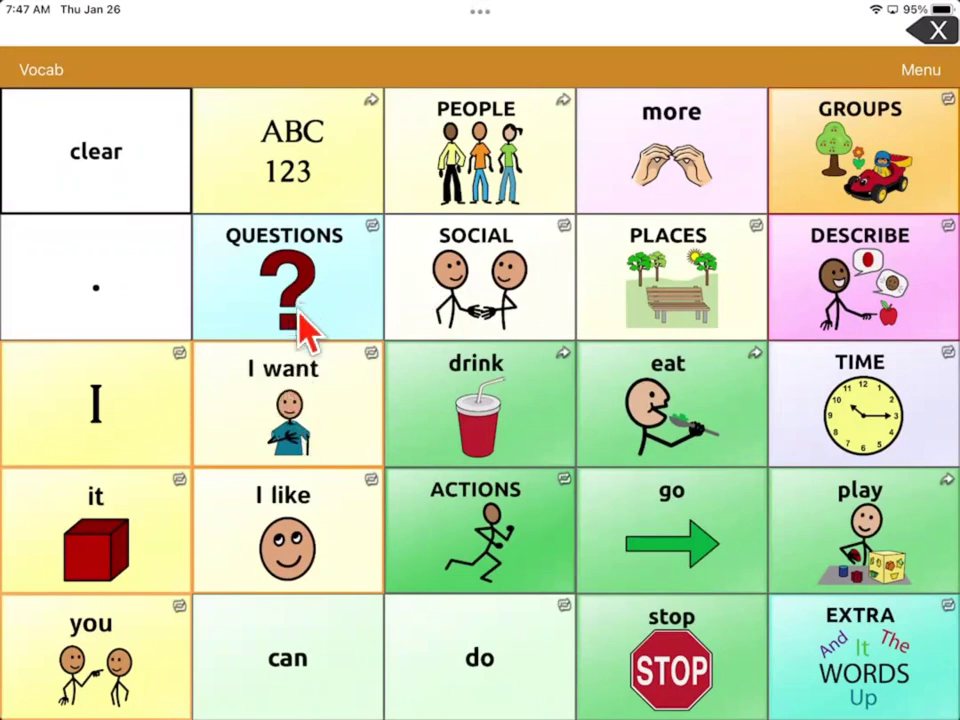
- Add 'I want' to the message, preview the favorites page (read, hiking, dog), and return to Vocab
click(311, 407)
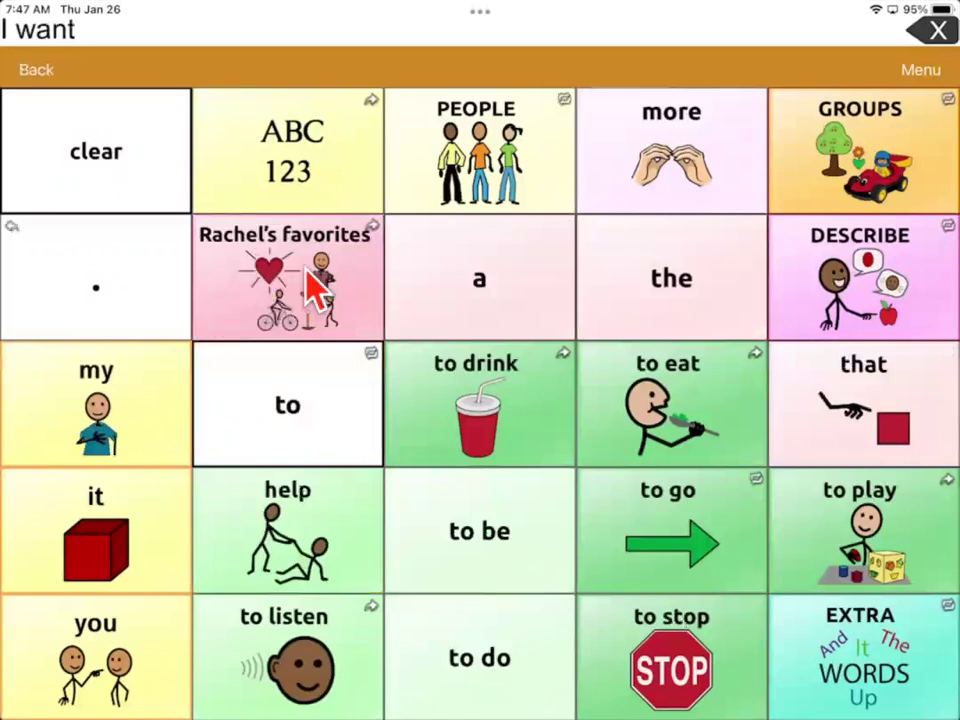
click(285, 320)
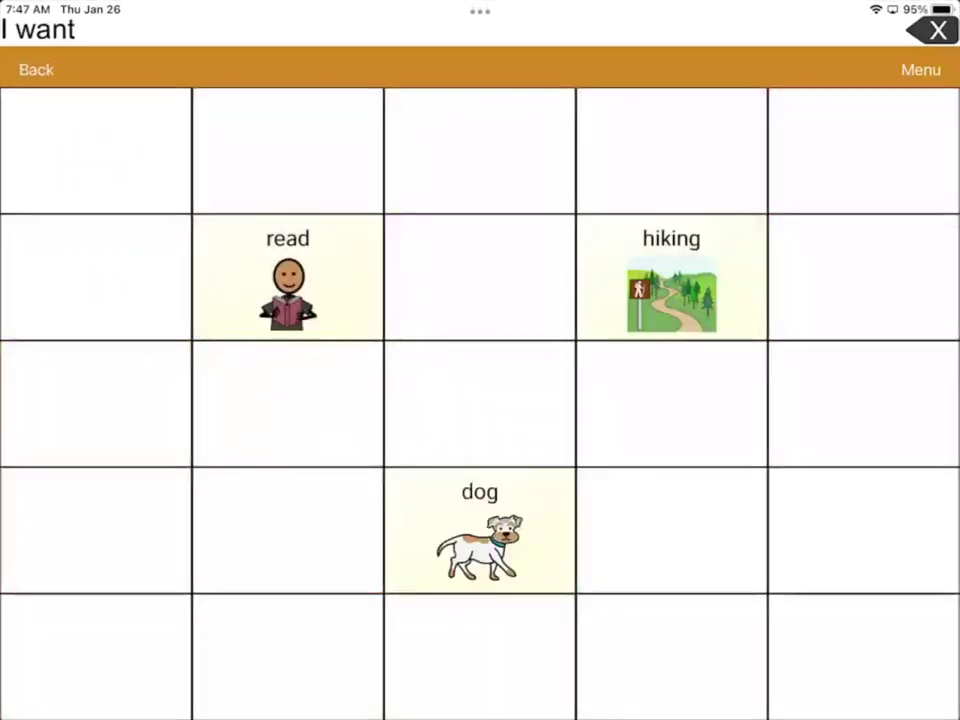
click(42, 70)
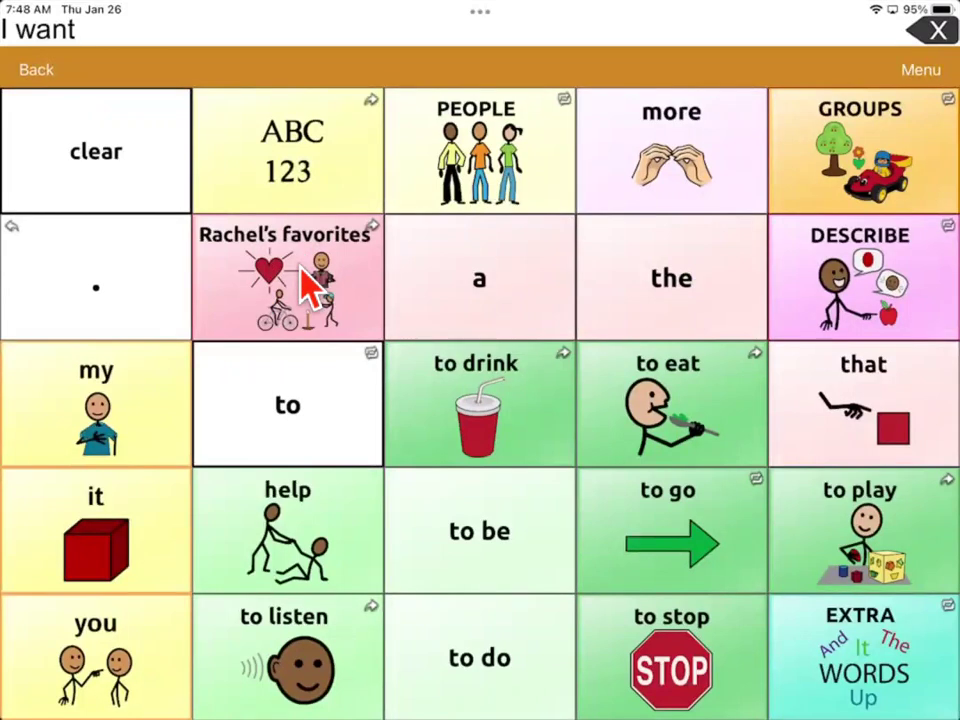
click(30, 64)
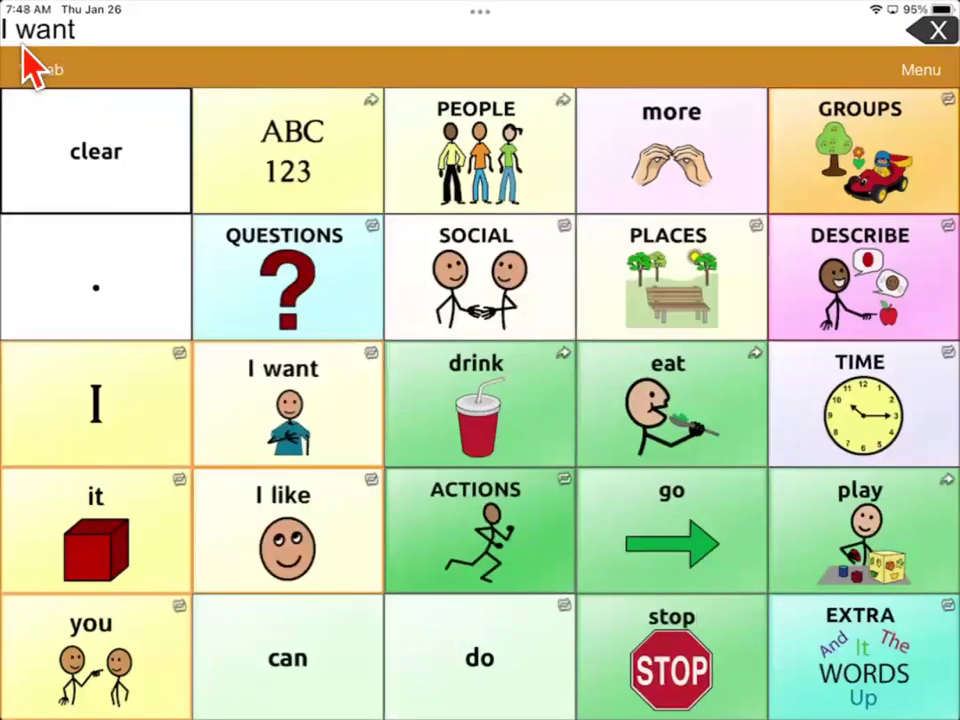
click(505, 285)
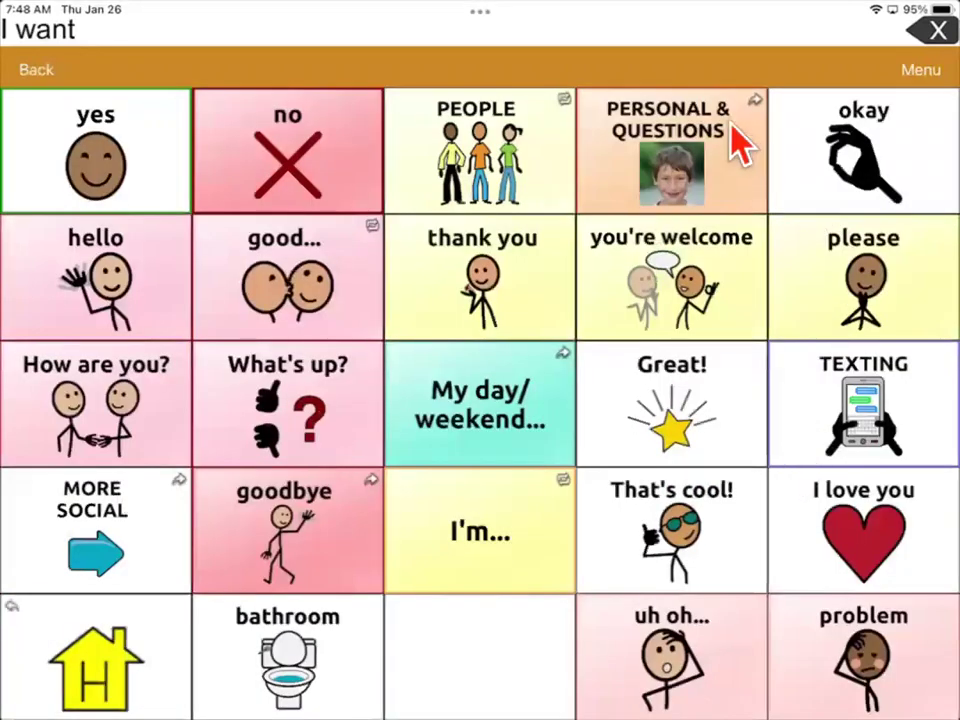
click(693, 178)
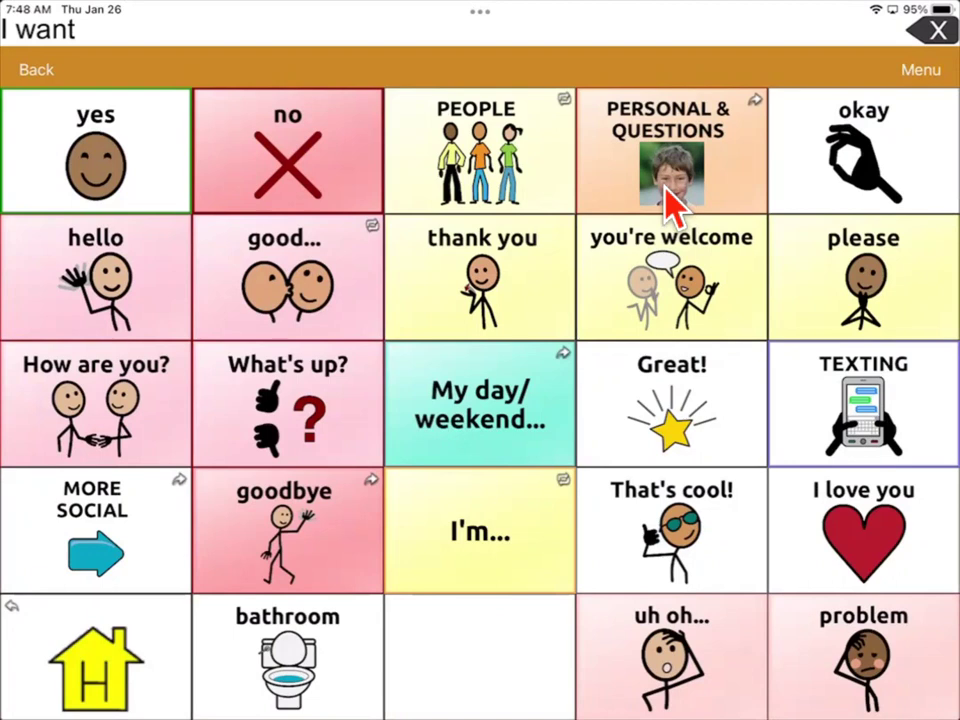
key(Escape)
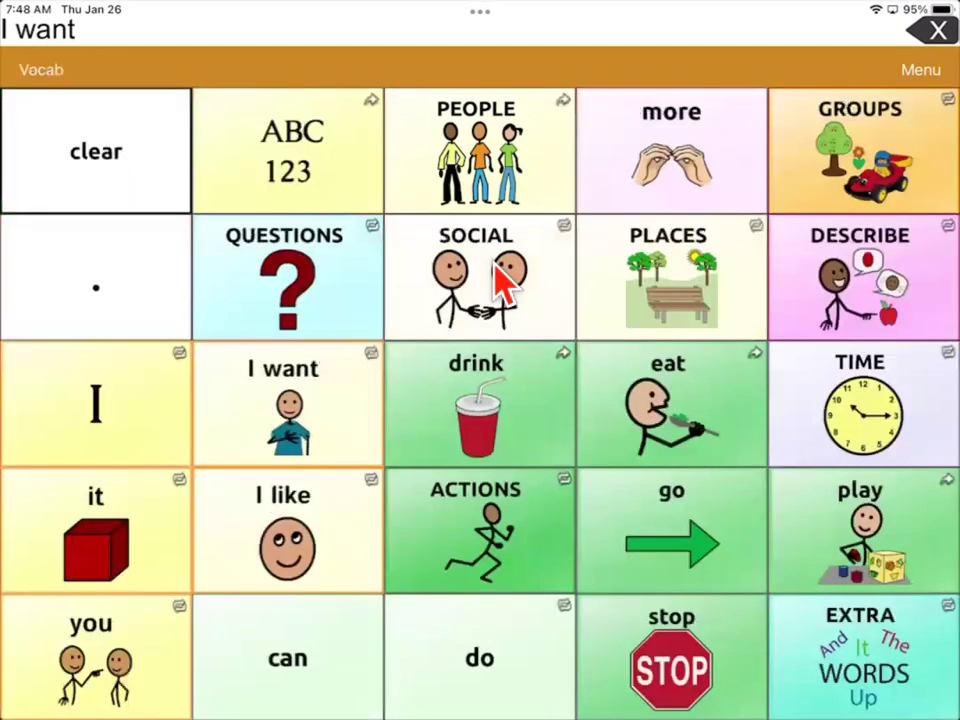
- Add 'I want' again, then load the wp 80 model vocabulary from the Vocab list
click(304, 405)
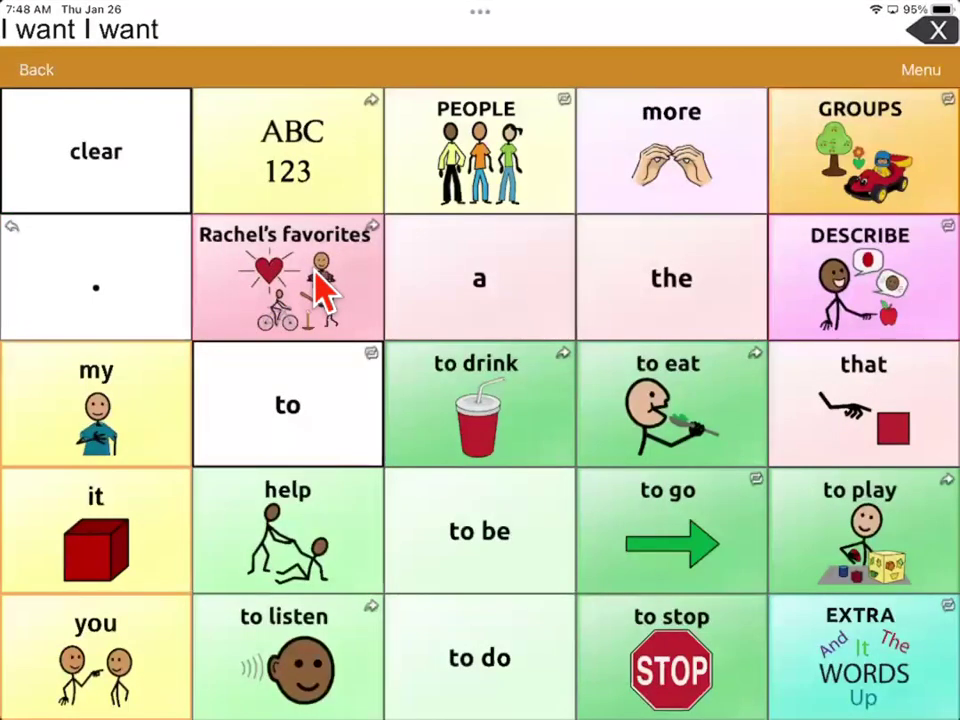
click(62, 72)
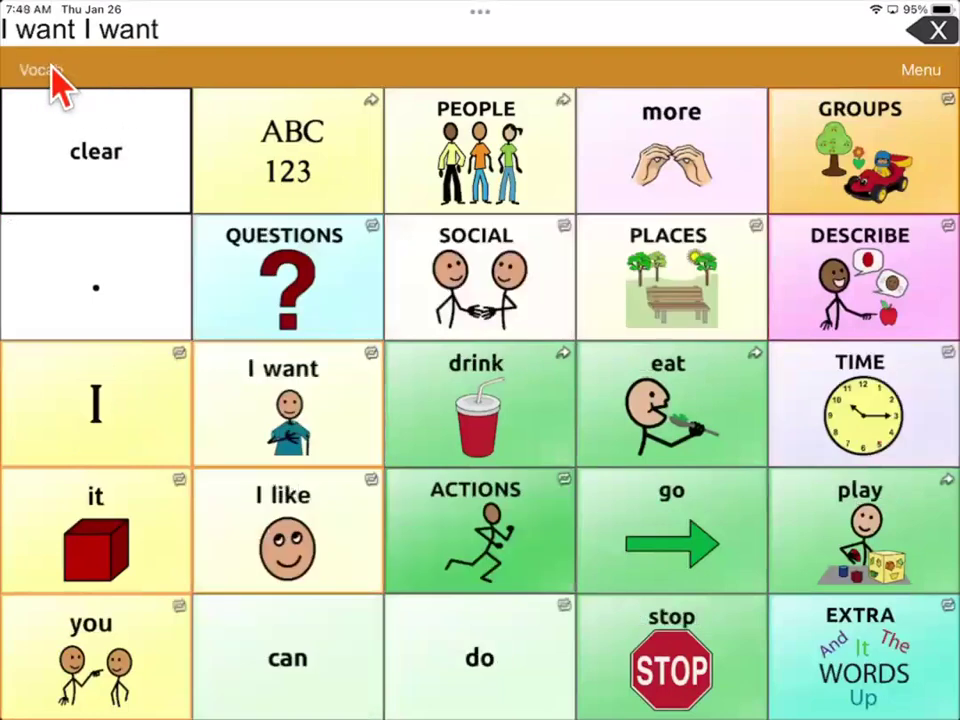
click(52, 80)
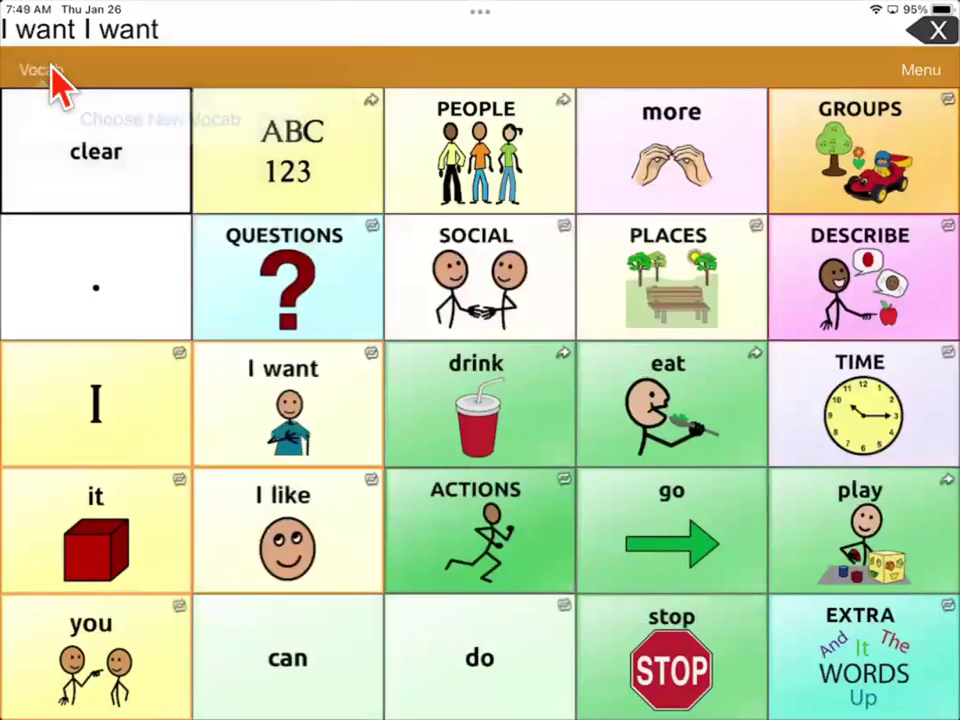
scroll(52, 80, down, 10)
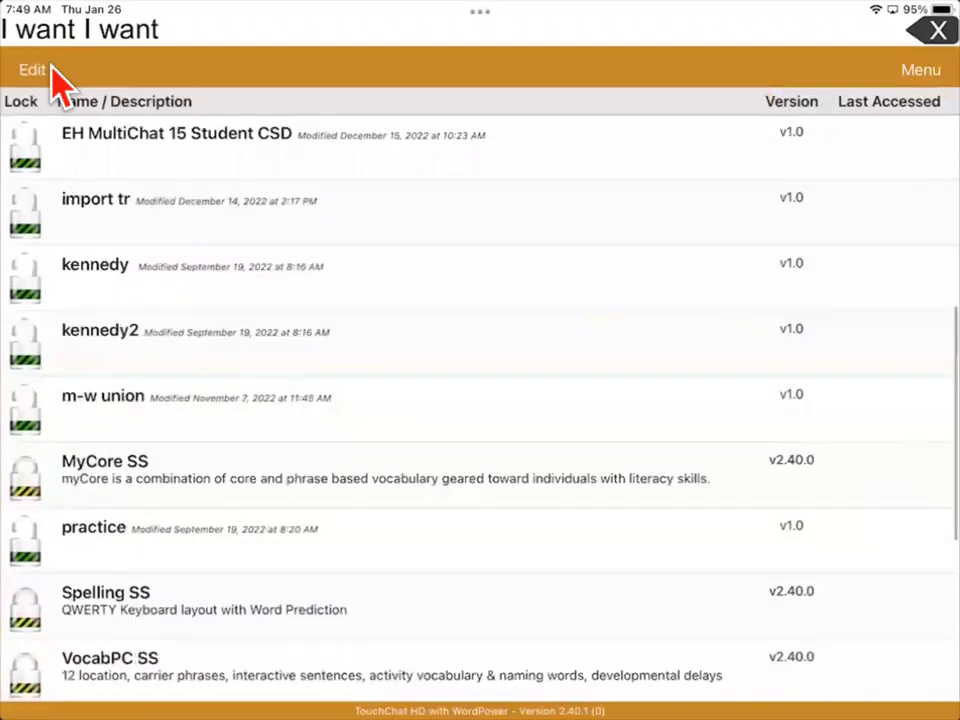
scroll(52, 80, down, 5)
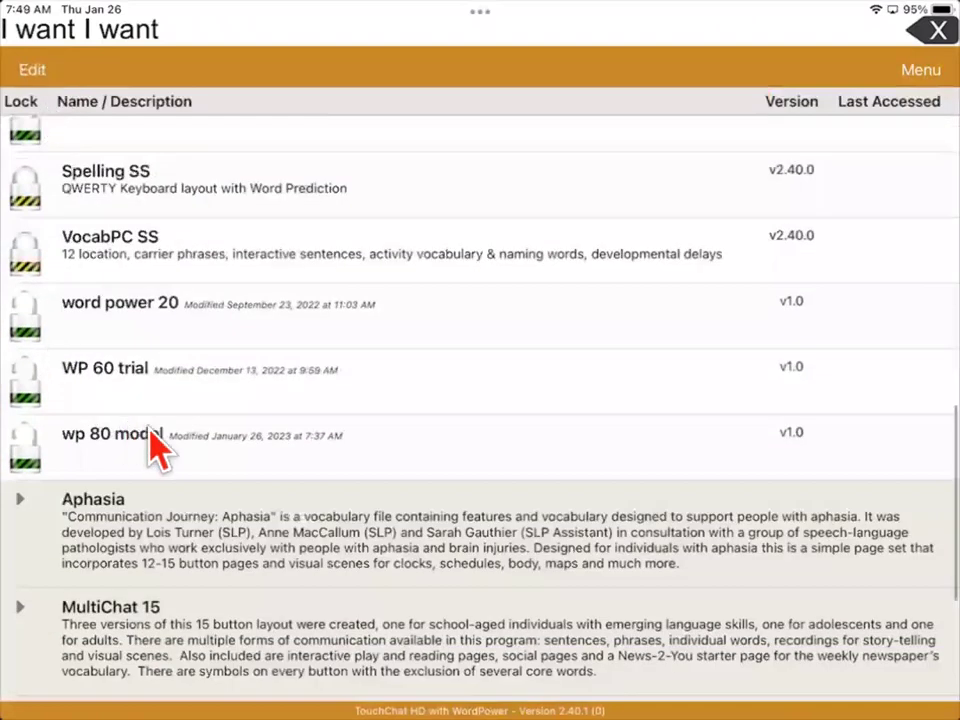
click(155, 445)
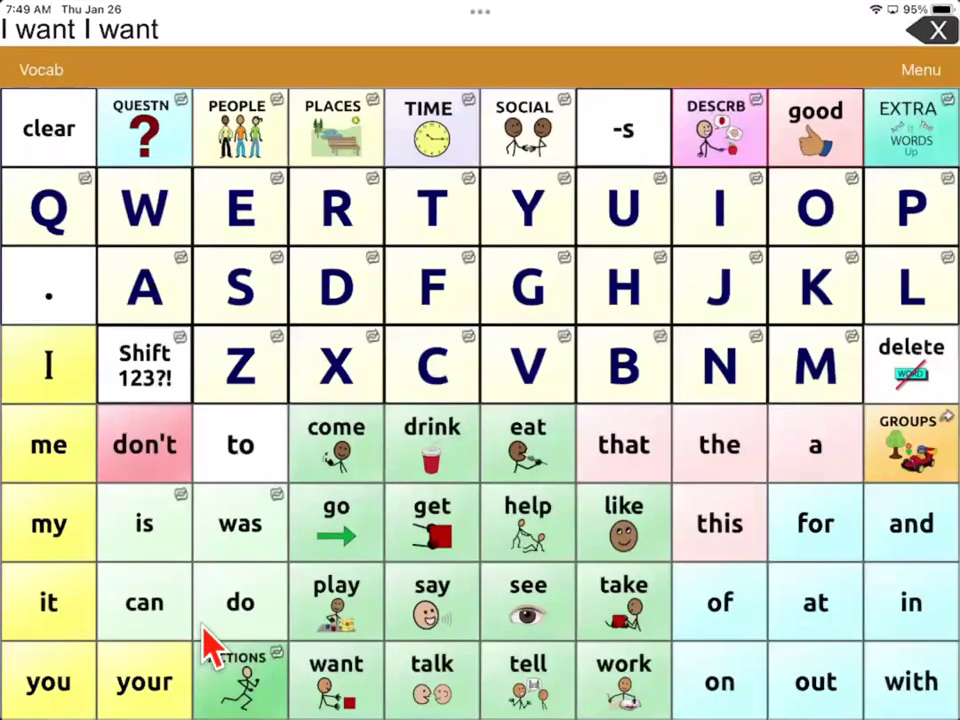
- Clear the message bar and restart the message with just 'Want'
click(336, 678)
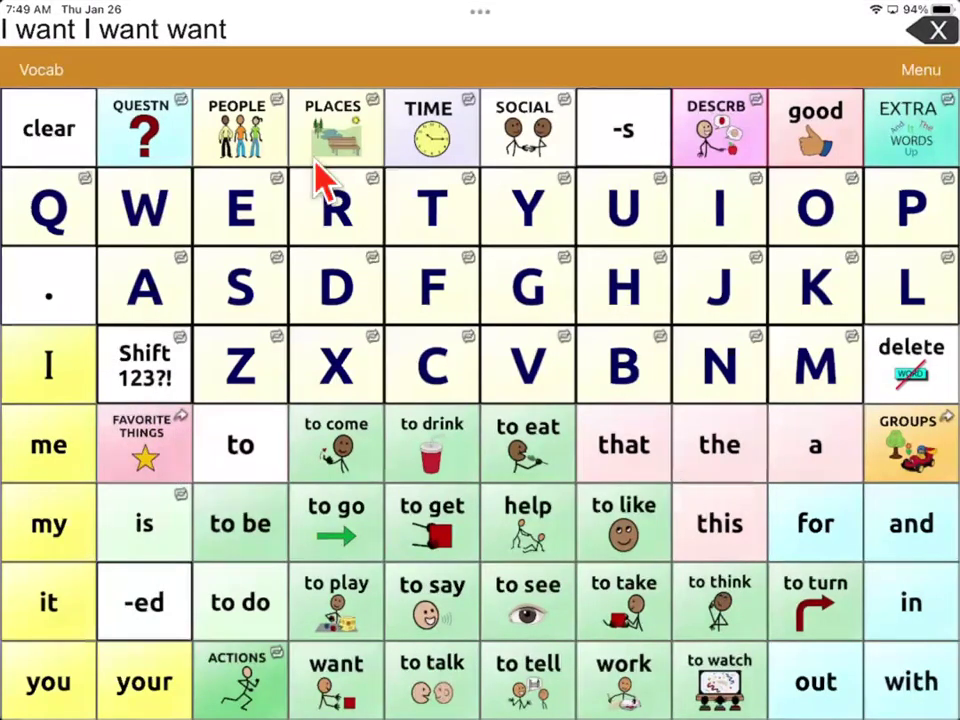
click(45, 132)
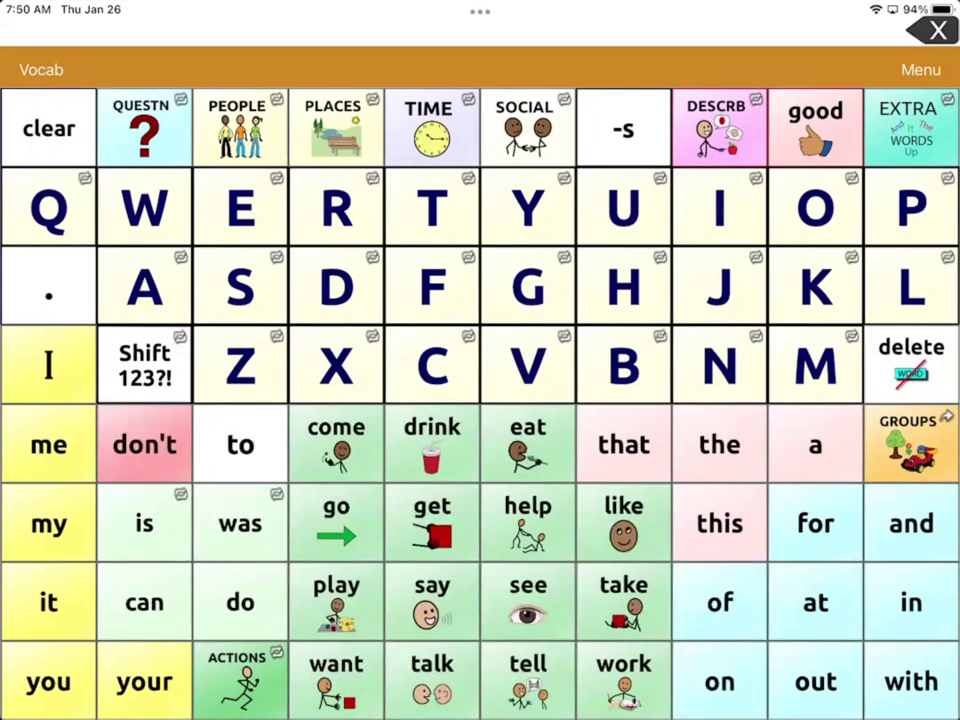
click(336, 680)
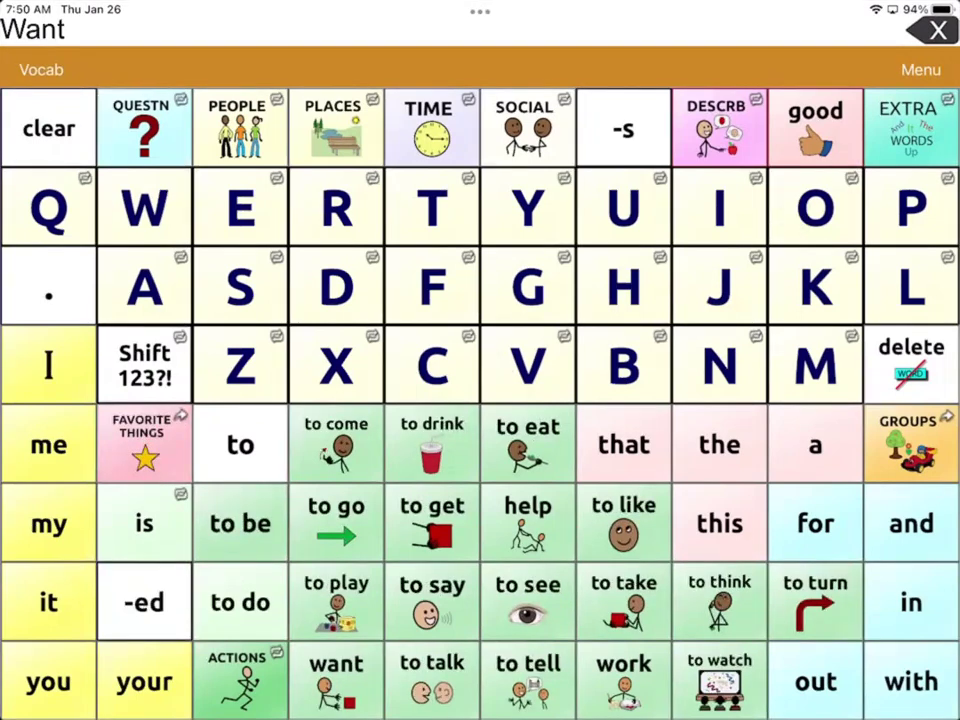
- Put the page in edit mode and choose to import a page from another vocabulary
click(920, 69)
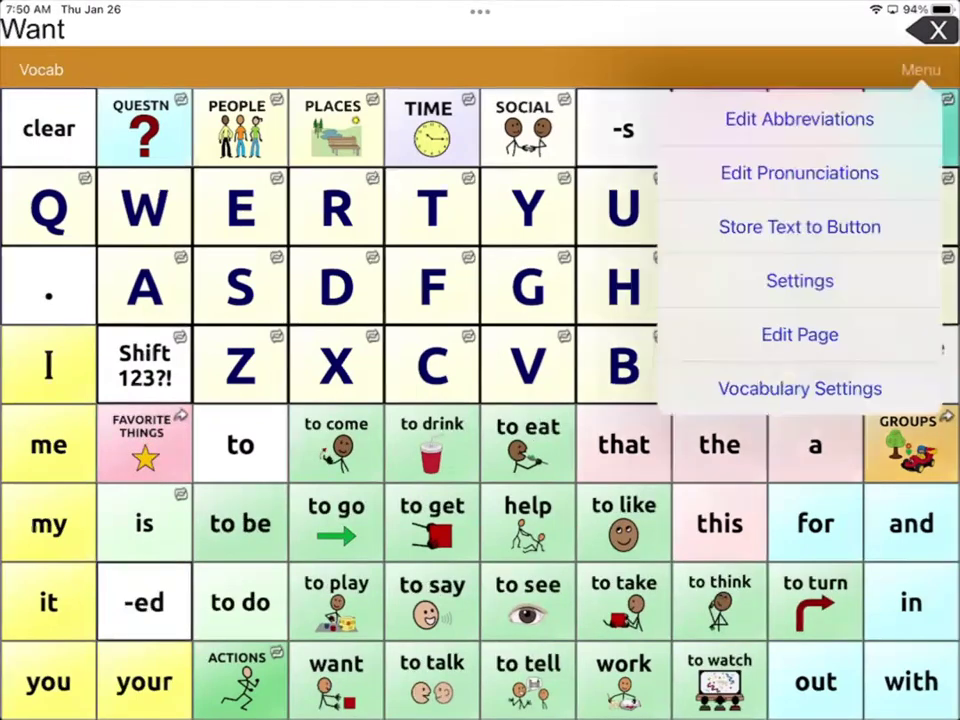
click(800, 335)
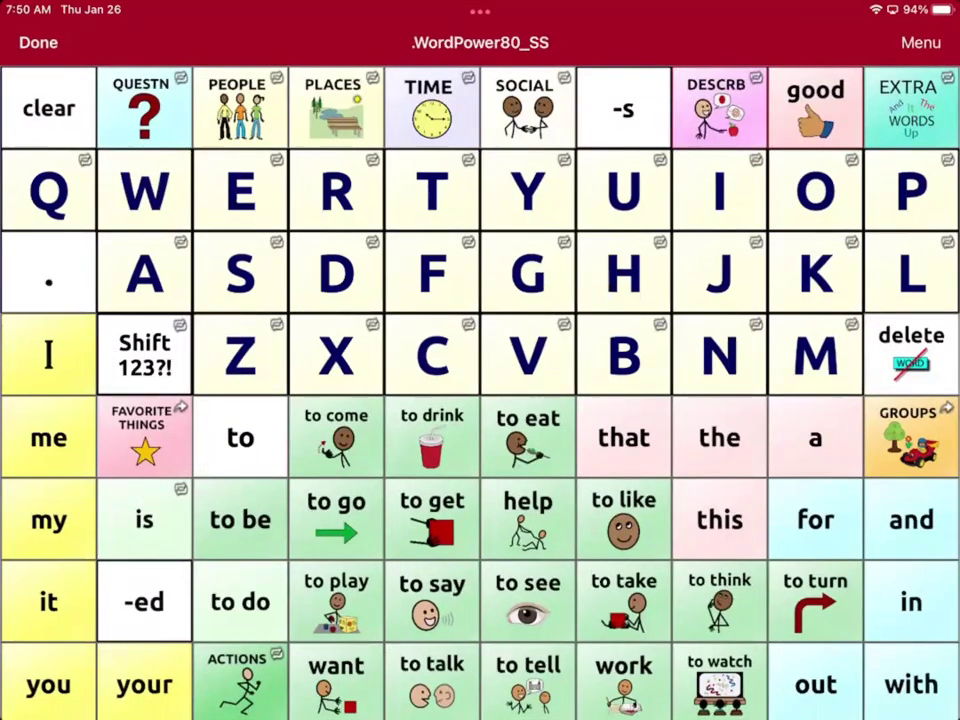
click(920, 42)
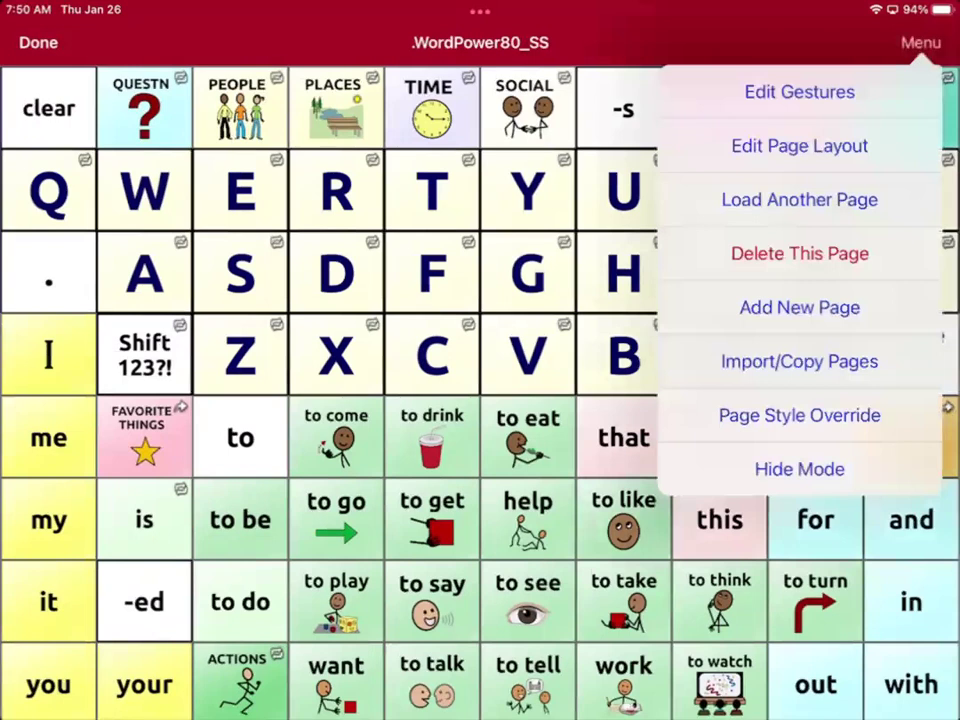
click(880, 364)
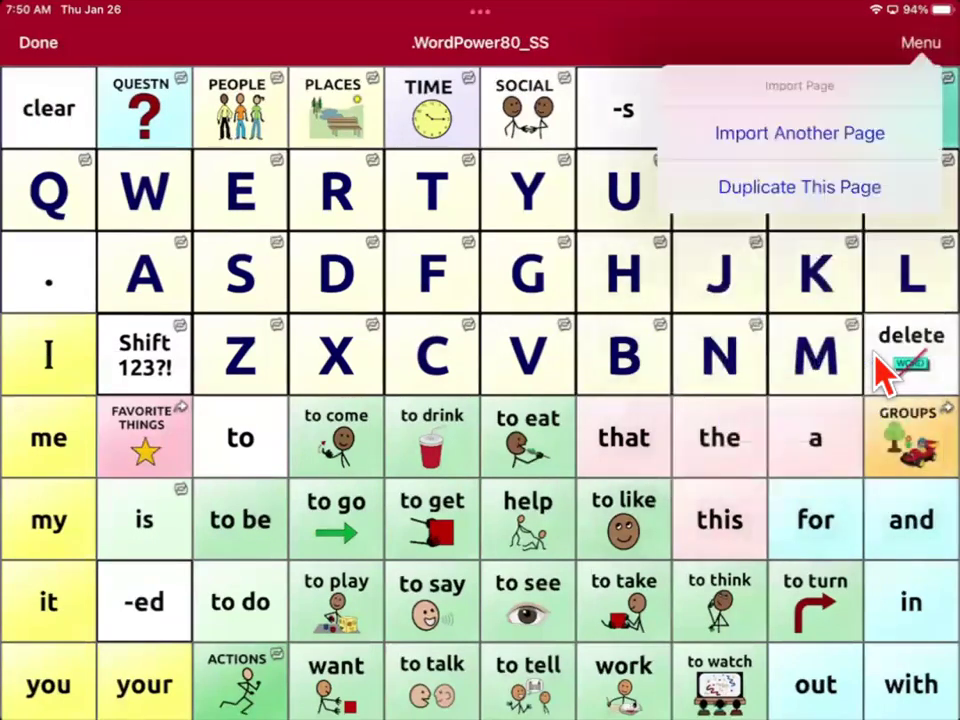
click(851, 140)
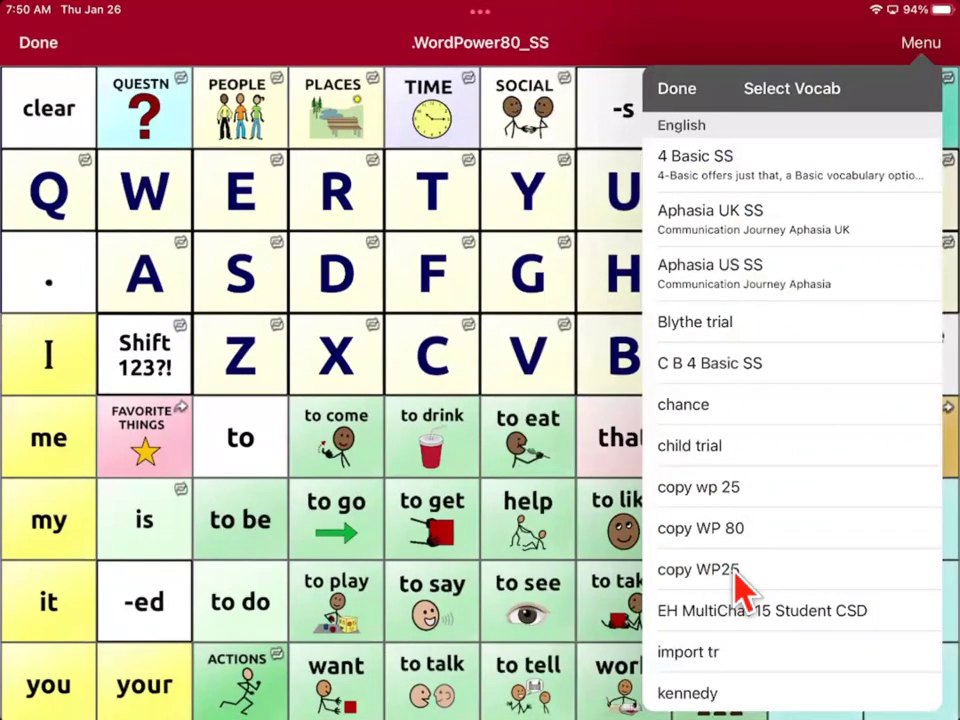
- Select copy wp 25 as the source vocabulary for the import
click(741, 584)
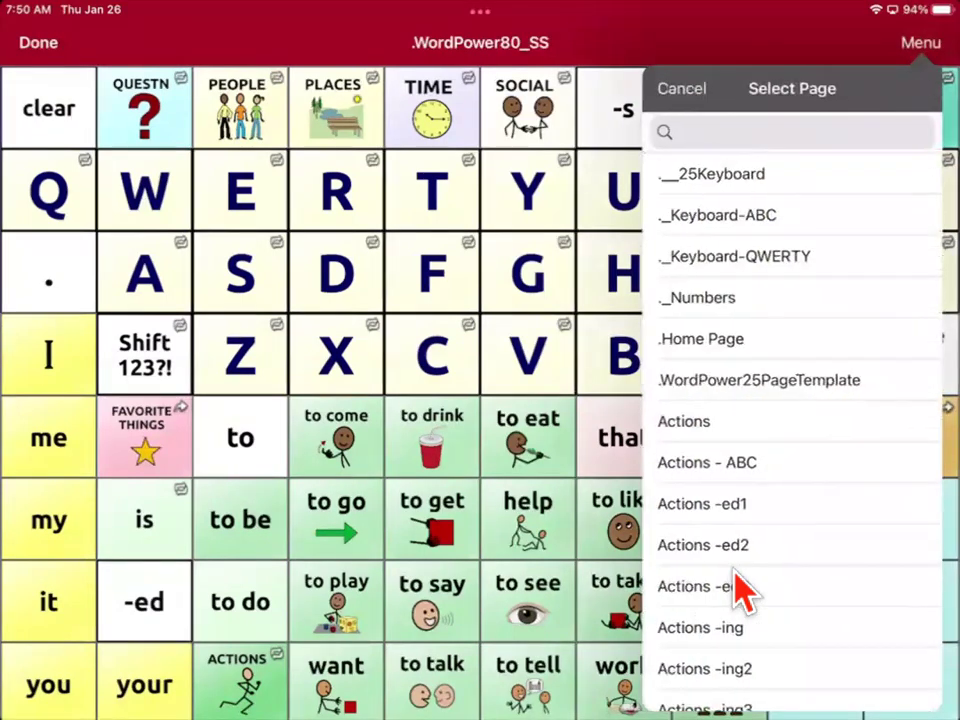
click(713, 132)
text(Rac)
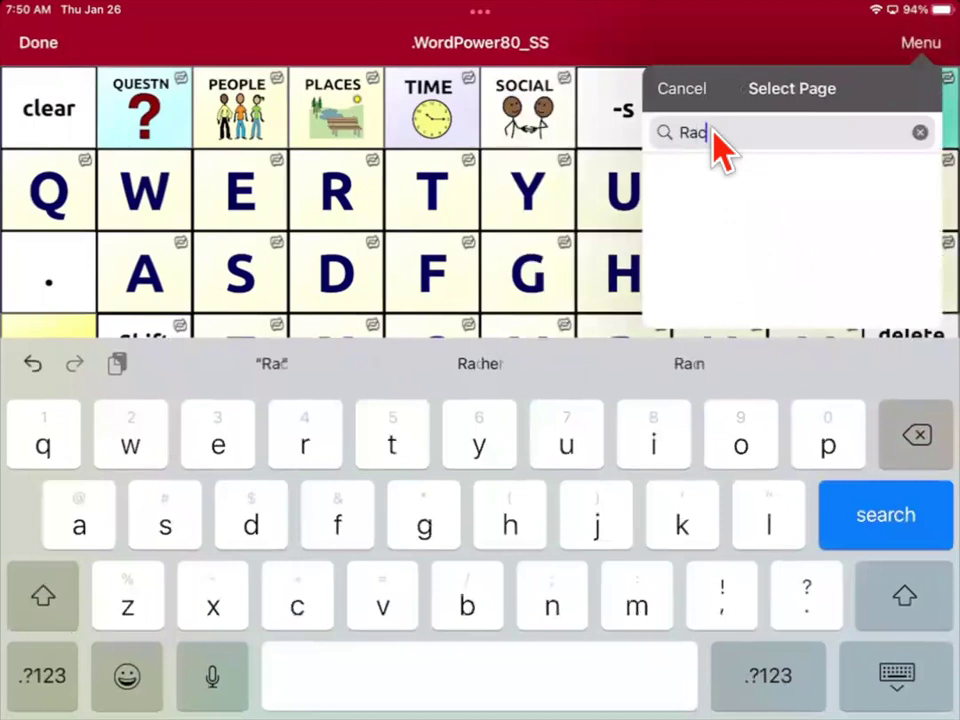
text(h)
key(BackSpace)
key(BackSpace)
key(BackSpace)
key(BackSpace)
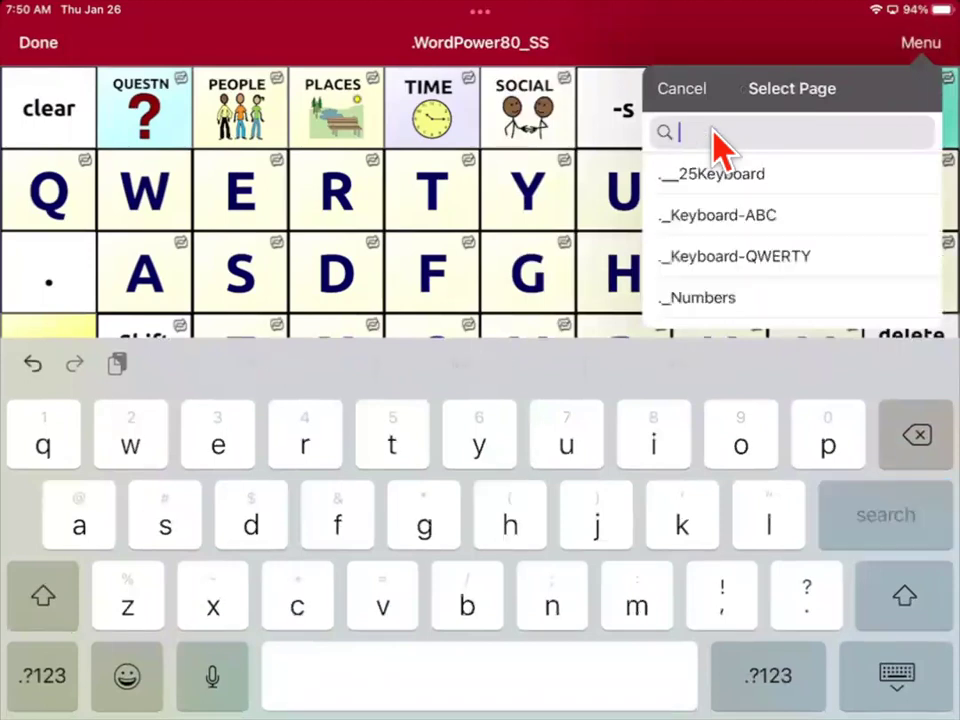
key(Escape)
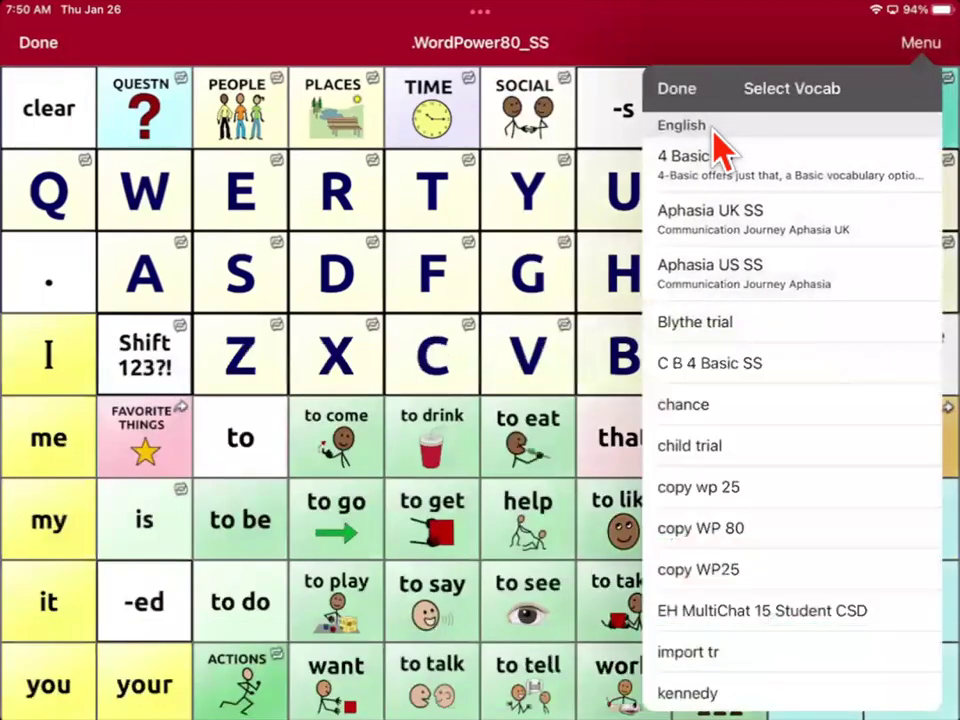
click(728, 490)
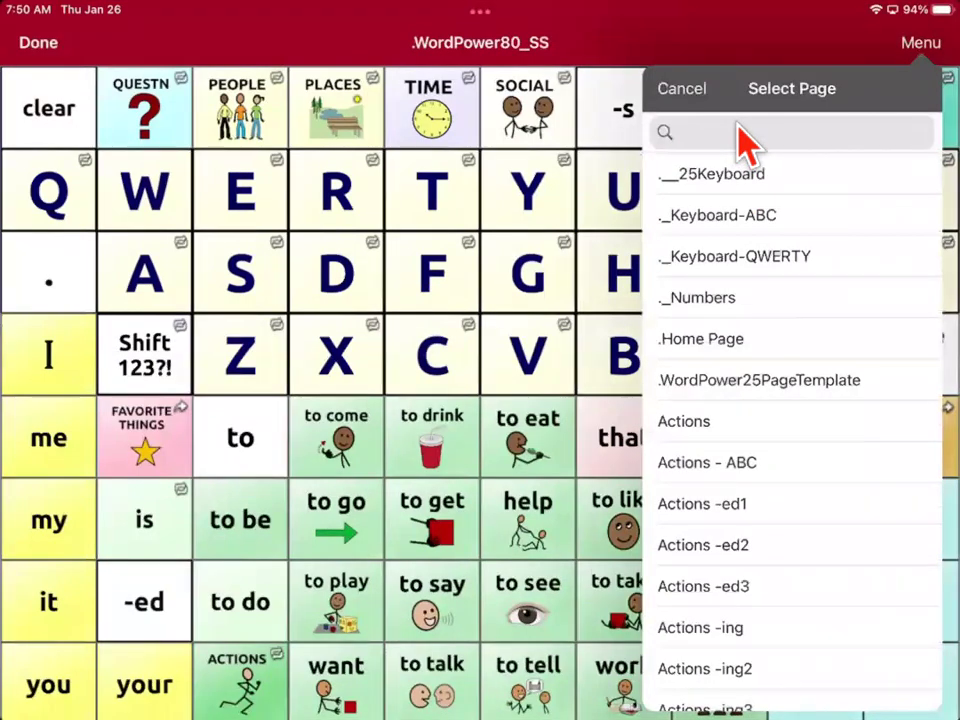
- Find the student's favorites page by searching 'Rac', import it, and close the list
click(740, 133)
text(Rac)
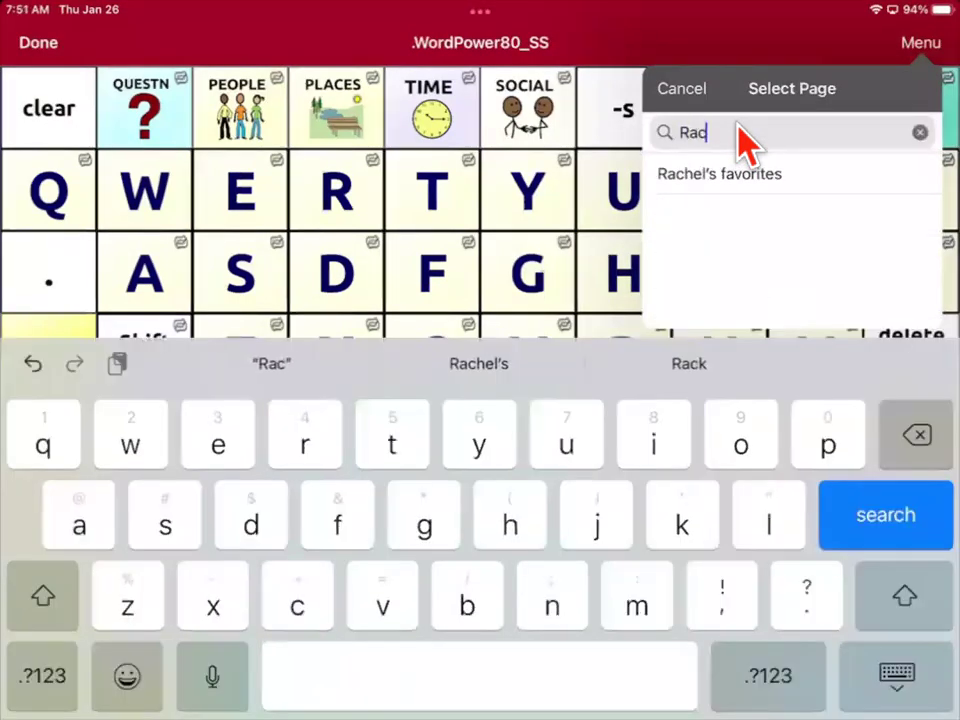
click(724, 178)
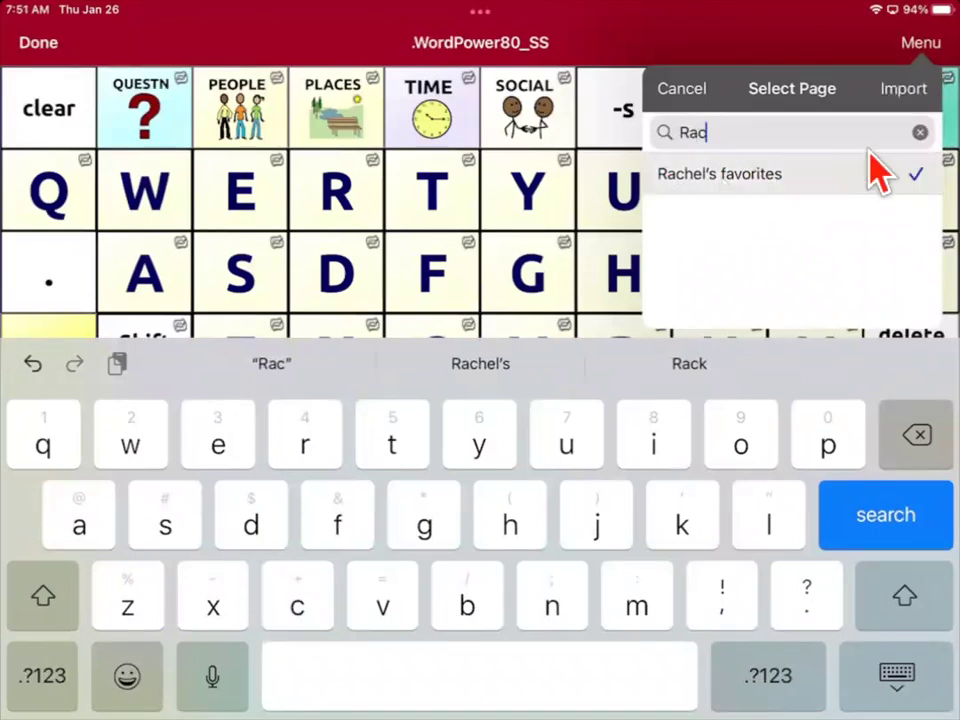
click(908, 92)
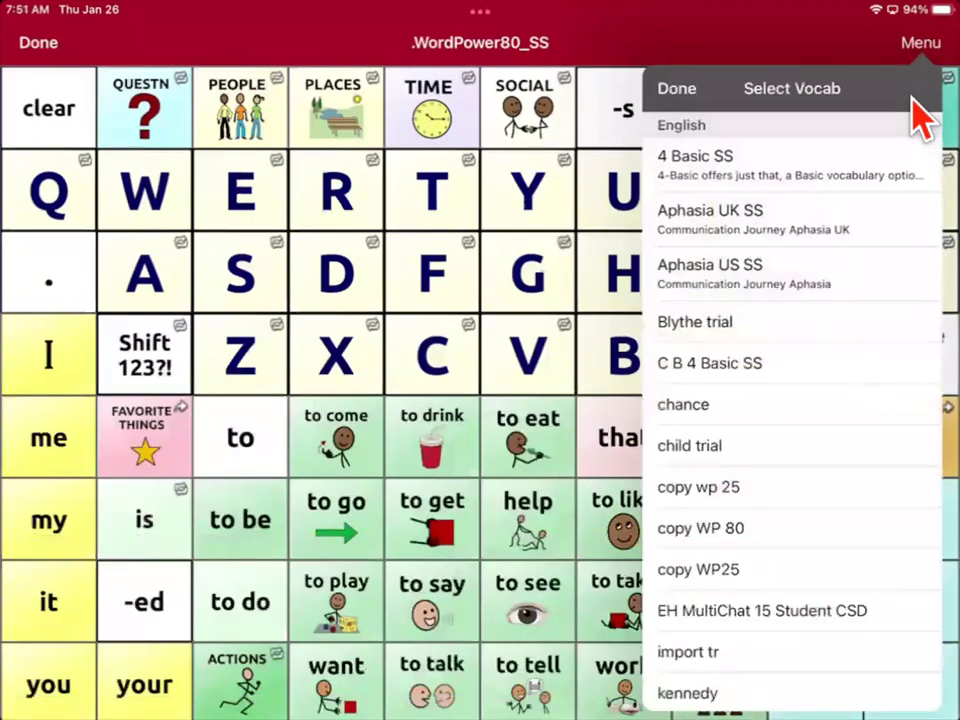
click(683, 92)
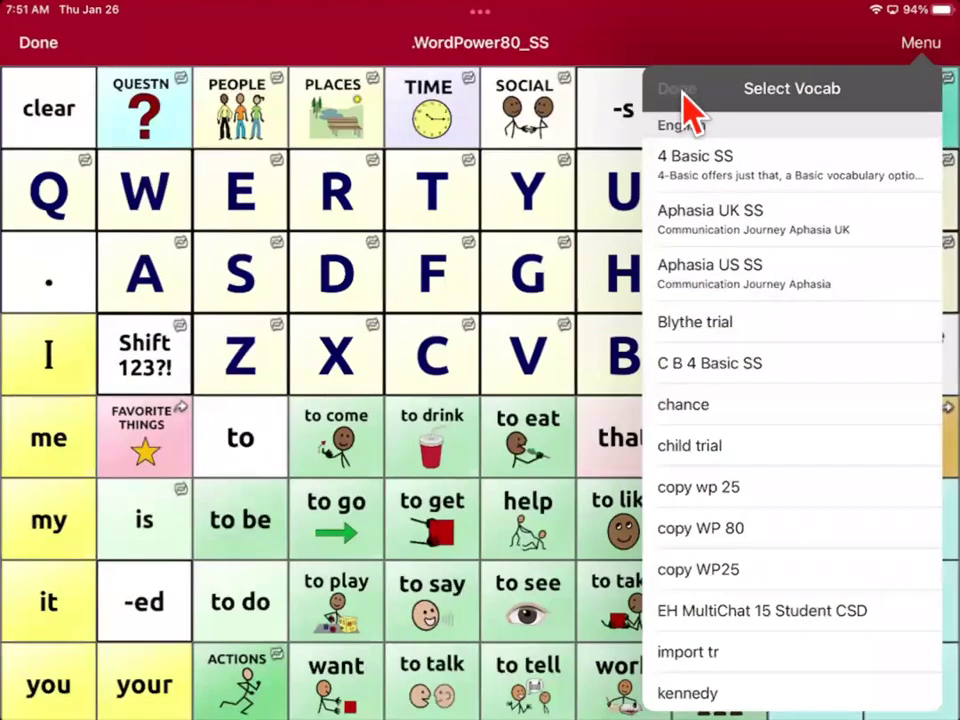
- Relabel the FAVORITE THINGS button with the student's name plus 'favorites'
click(154, 446)
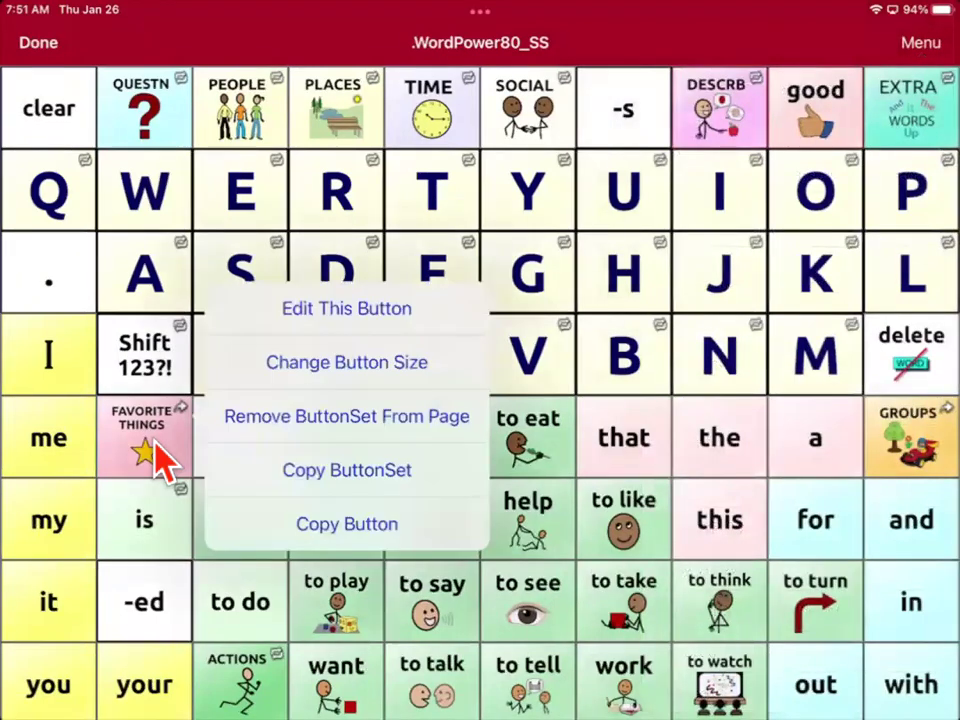
click(352, 311)
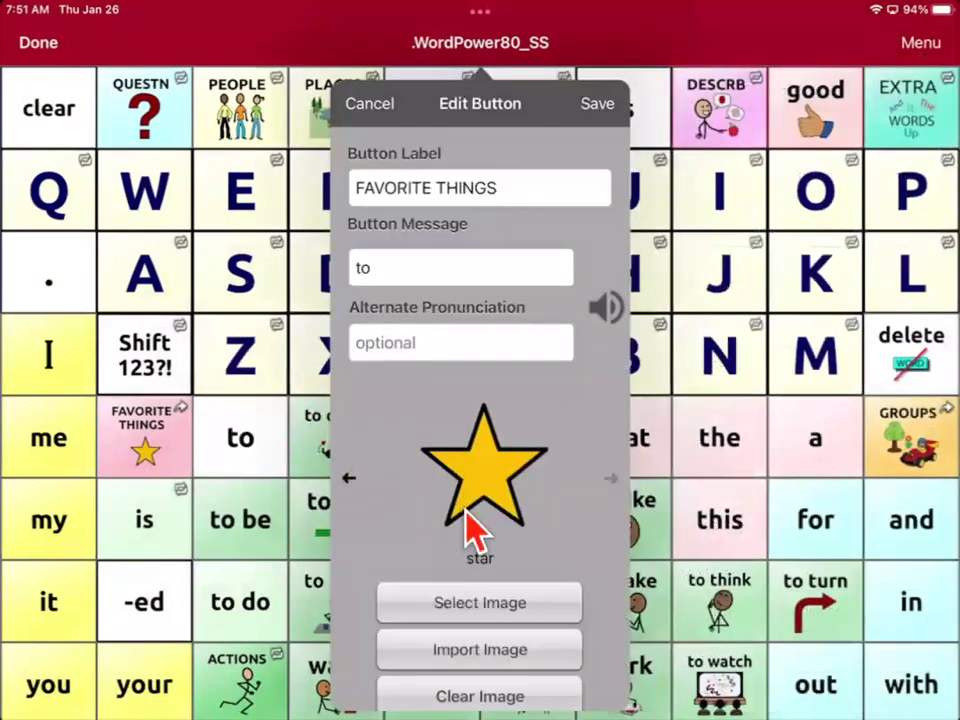
scroll(470, 528, down, 5)
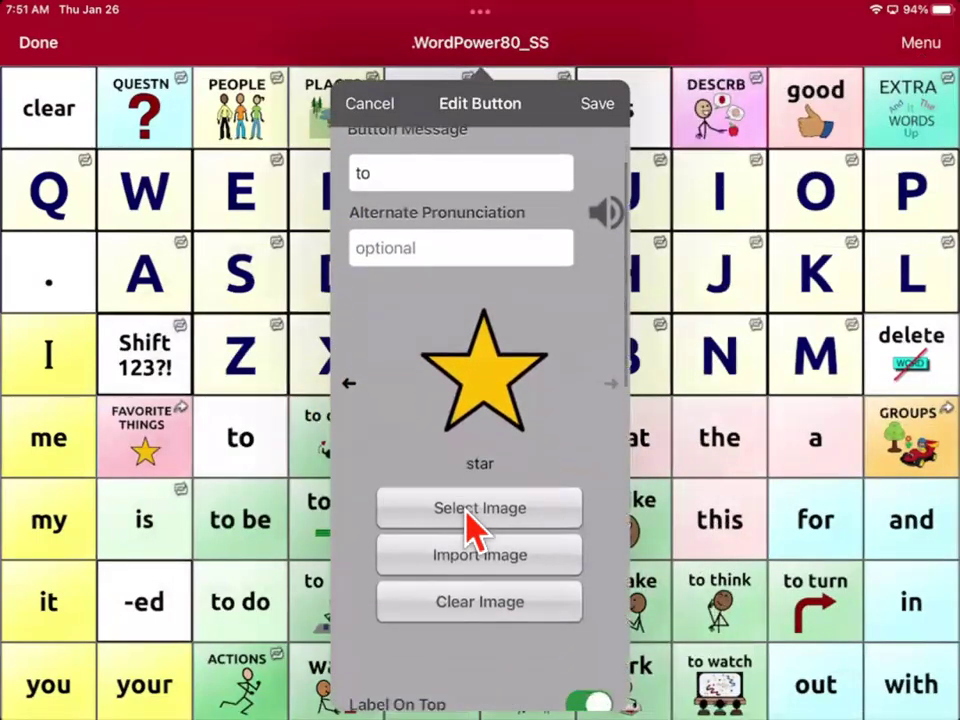
scroll(418, 521, up, 4)
click(530, 170)
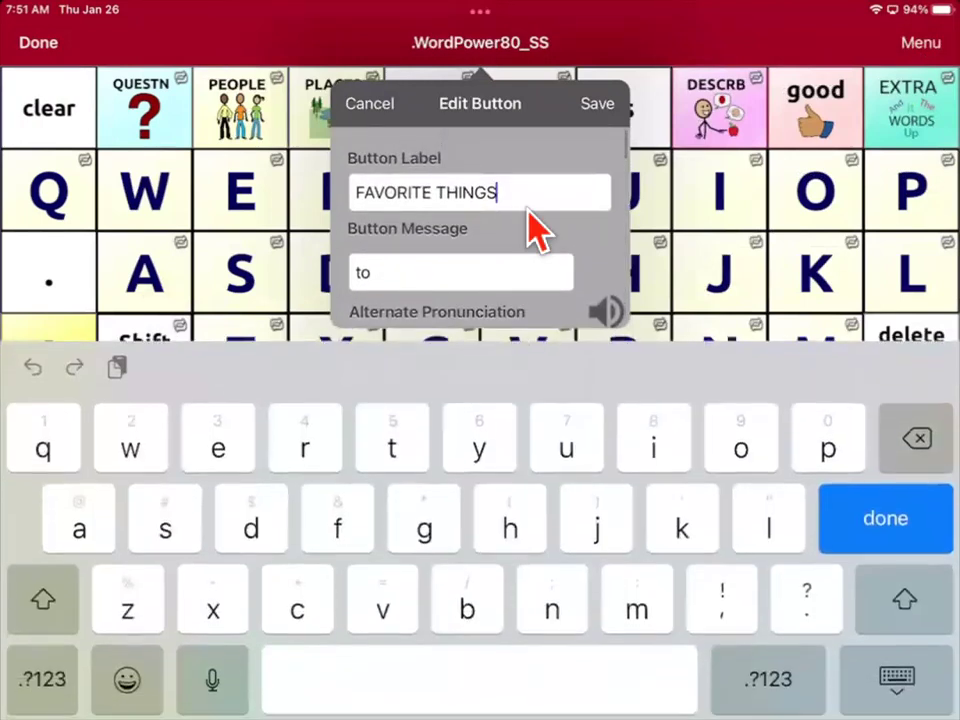
key(BackSpace)
key(BackSpace)
key(BackSpace)
key(BackSpace)
key(BackSpace)
key(BackSpace)
key(BackSpace)
key(BackSpace)
key(BackSpace)
key(BackSpace)
key(BackSpace)
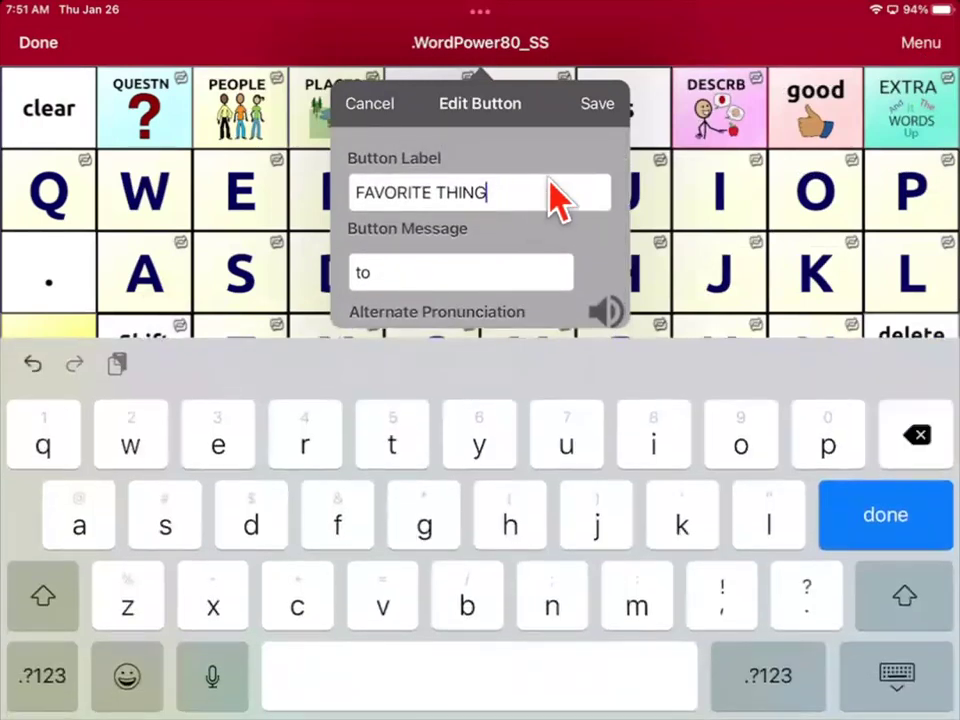
key(BackSpace)
key(BackSpace)
key(BackSpace)
key(BackSpace)
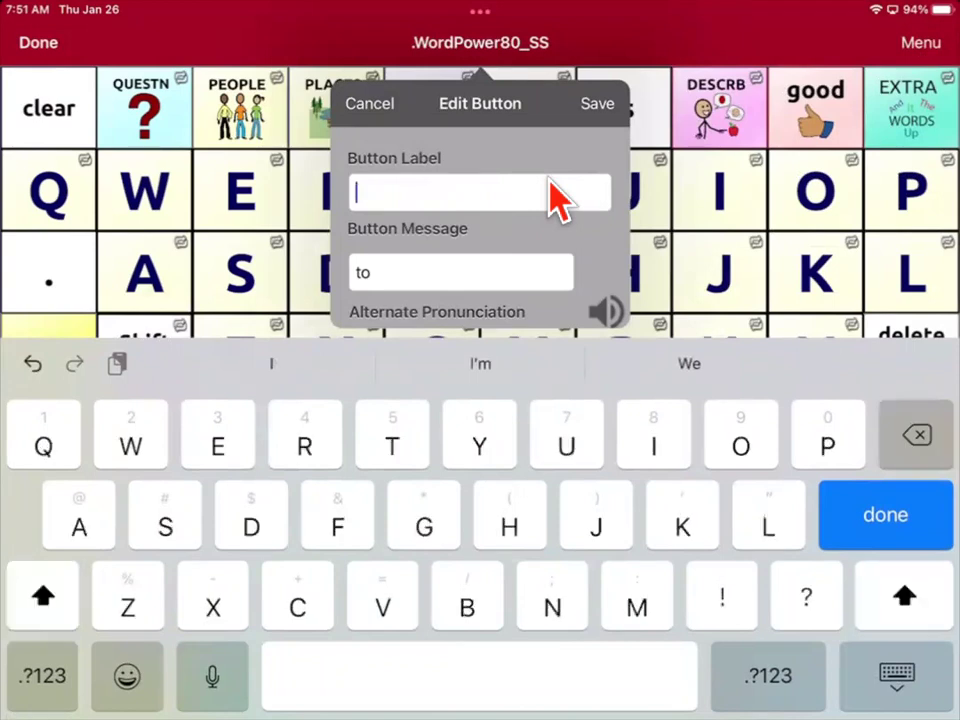
text(Rachel)
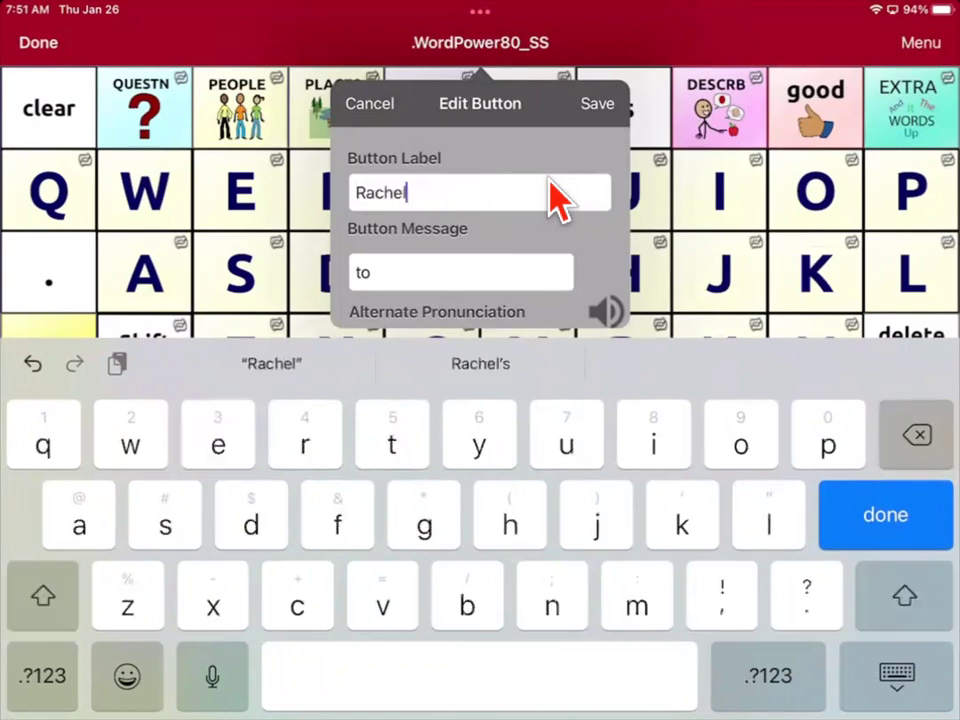
text('s f)
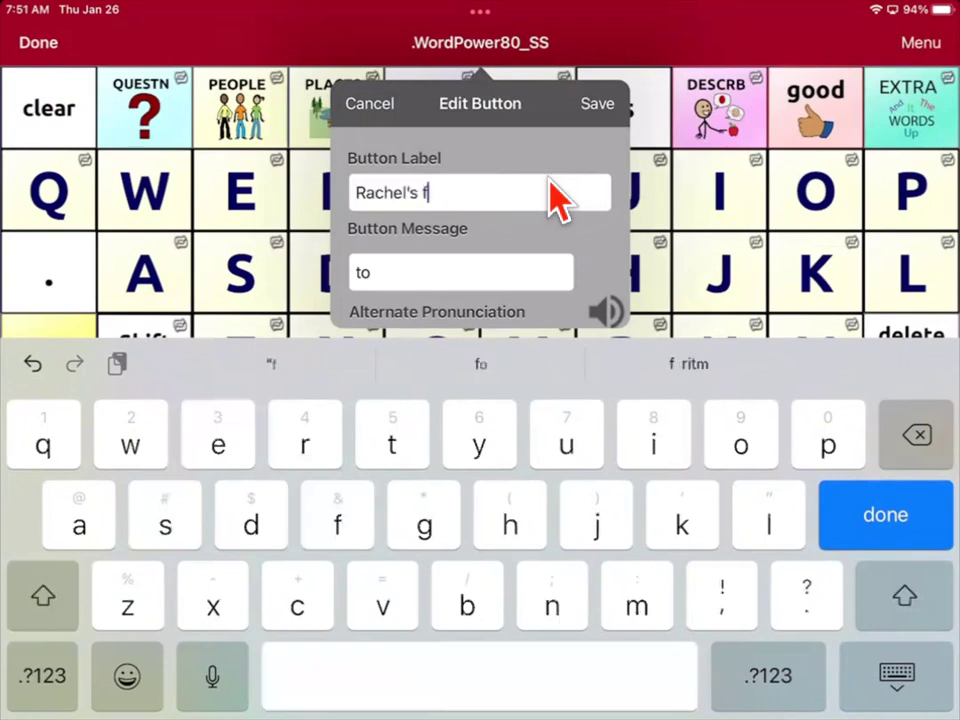
text(avorites)
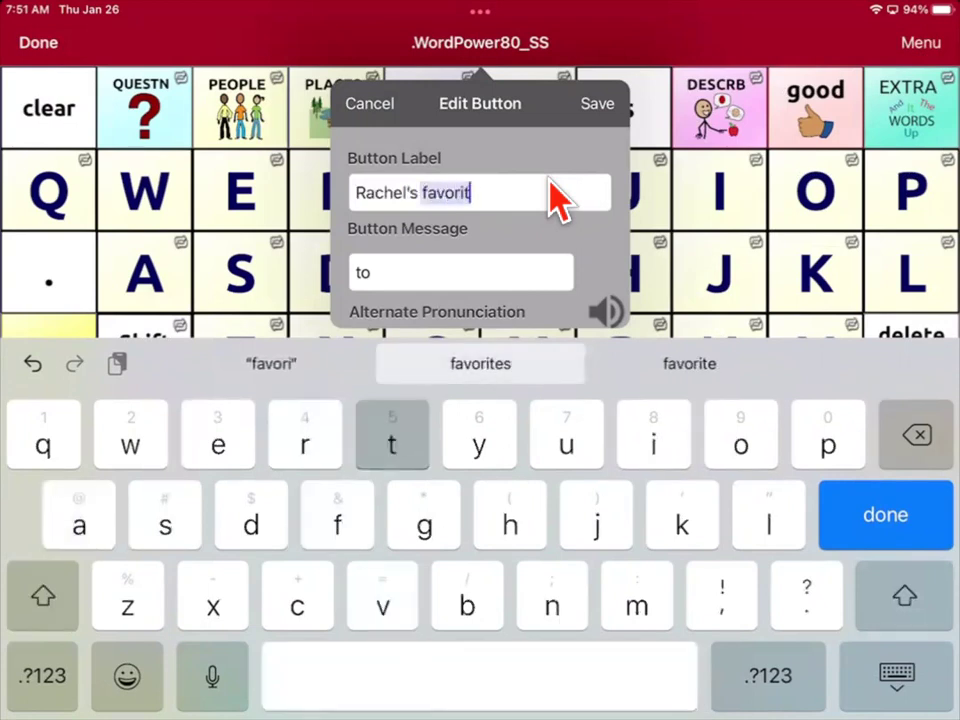
- Delete 'to' from the button's spoken message
click(420, 272)
key(BackSpace)
key(BackSpace)
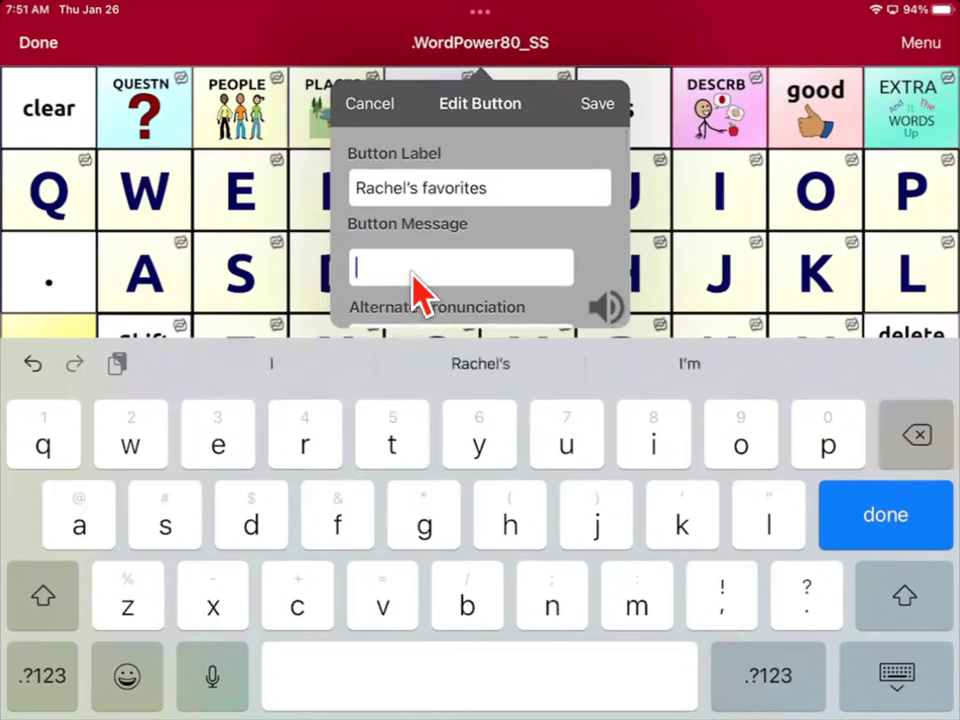
scroll(420, 290, down, 5)
- Delete the Speech Message and Cancel Visit actions, then select the Navigate action to retarget it
scroll(420, 292, up, 3)
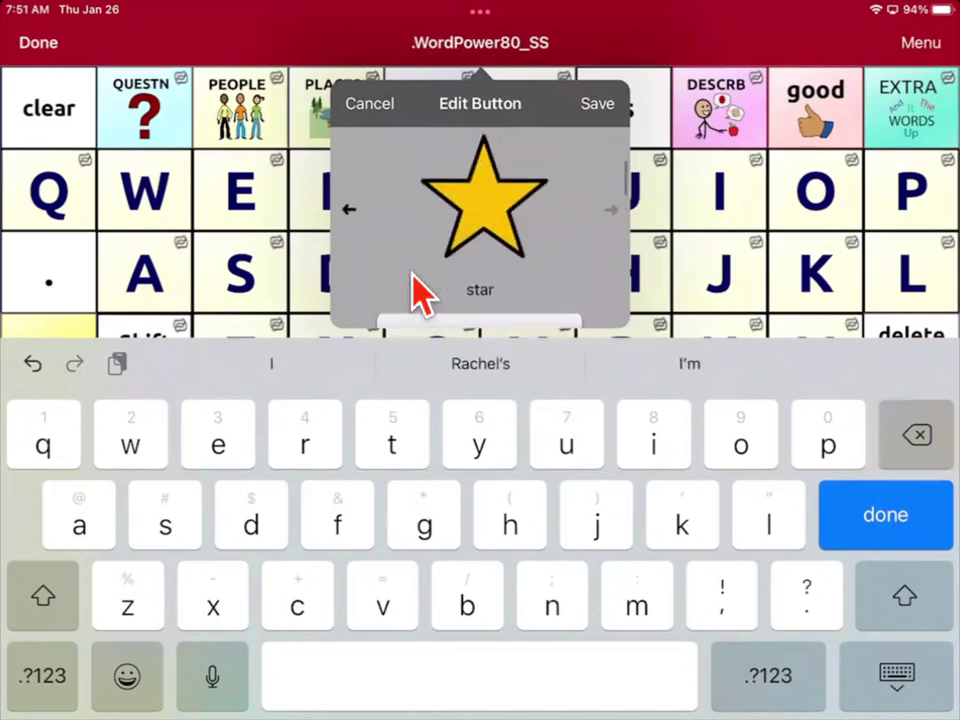
scroll(422, 295, down, 5)
scroll(420, 292, down, 15)
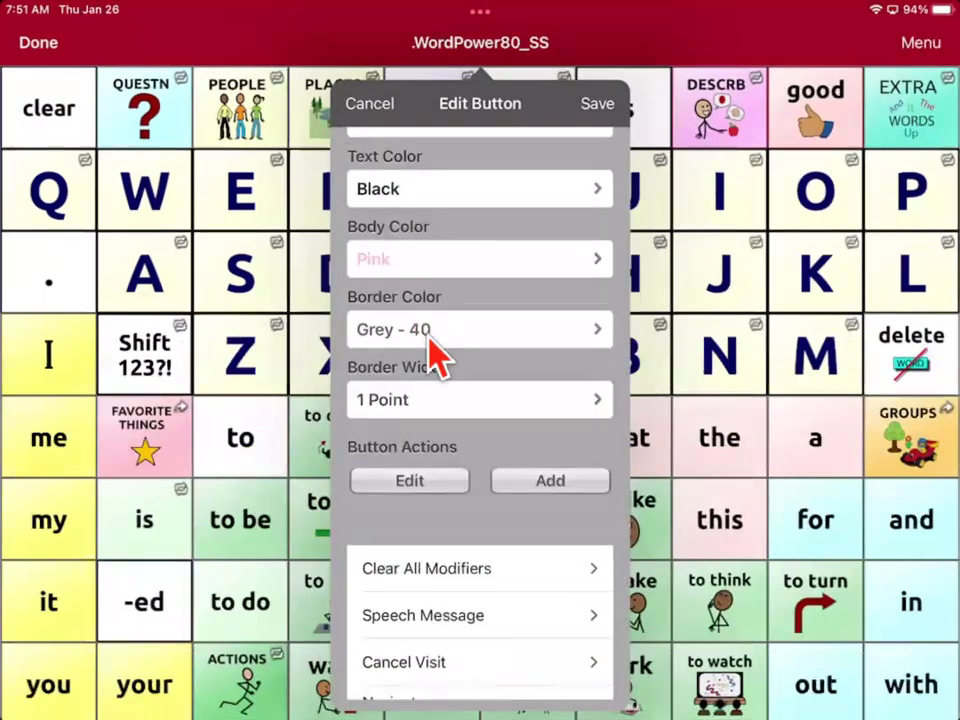
scroll(465, 245, up, 3)
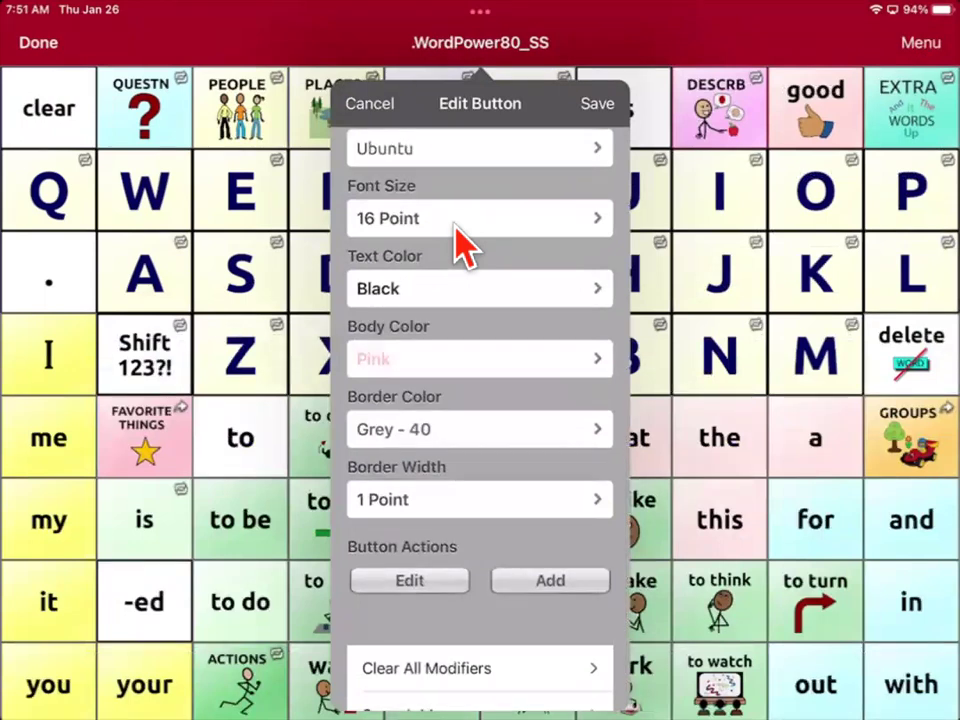
scroll(425, 560, down, 3)
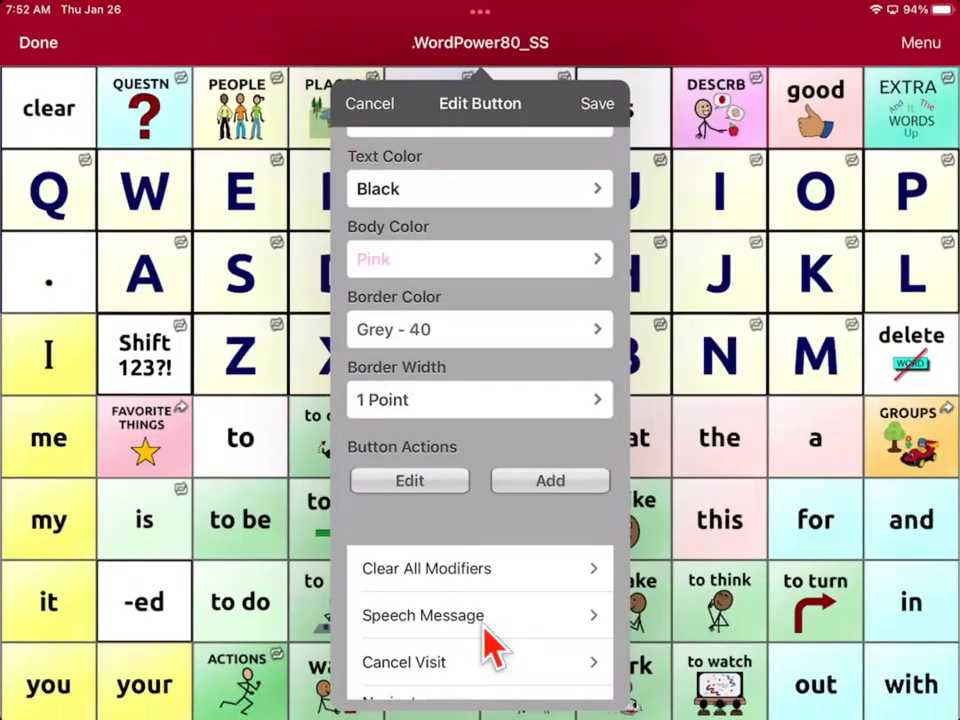
scroll(485, 640, up, 1)
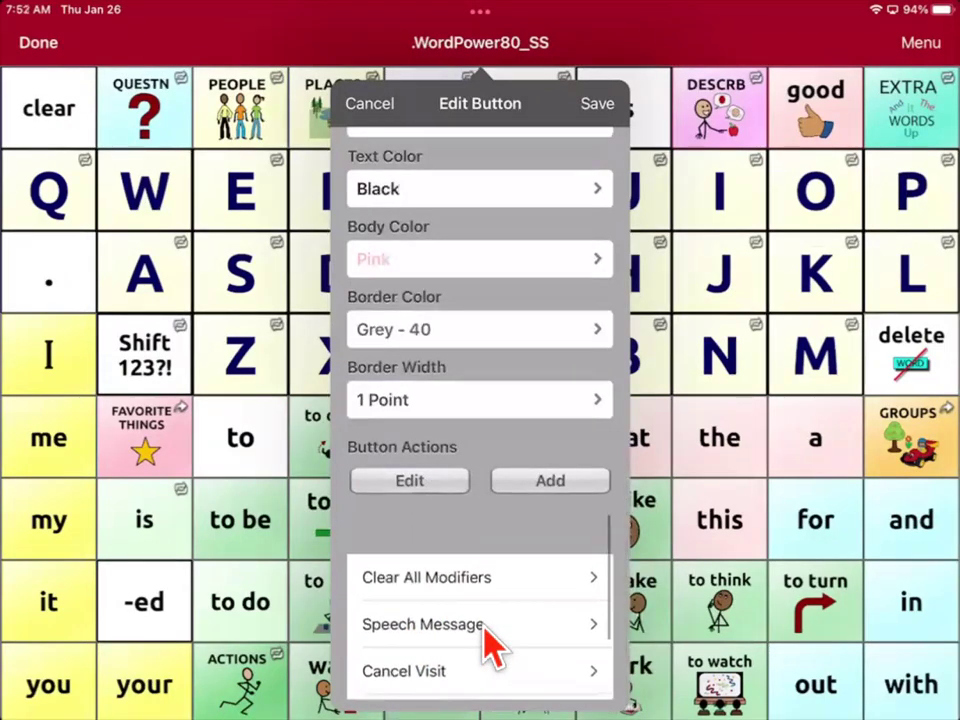
click(410, 481)
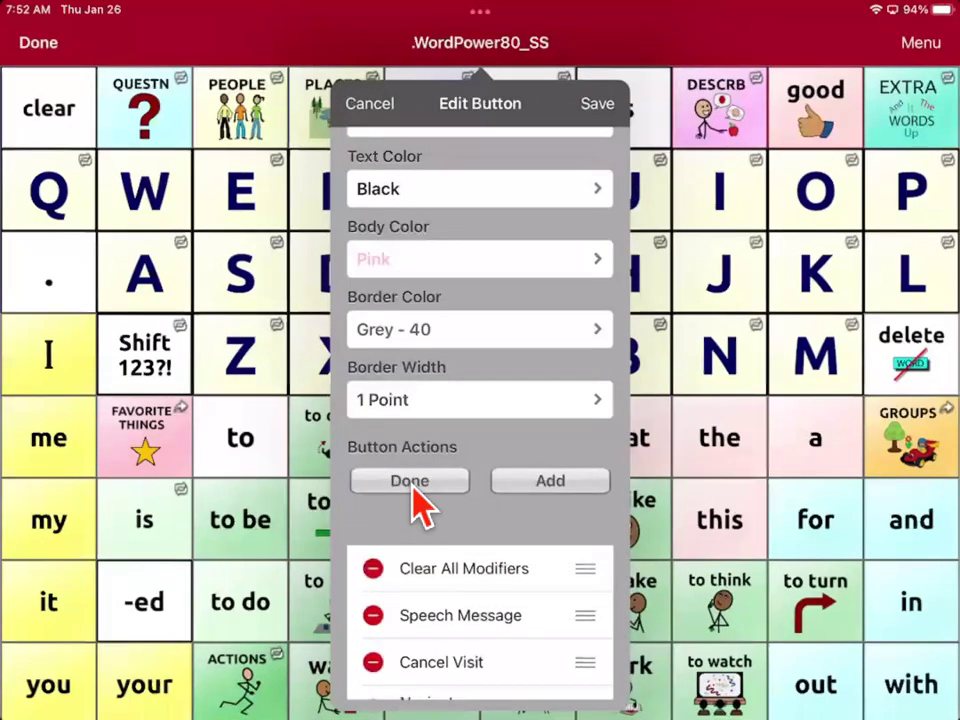
click(373, 615)
click(580, 615)
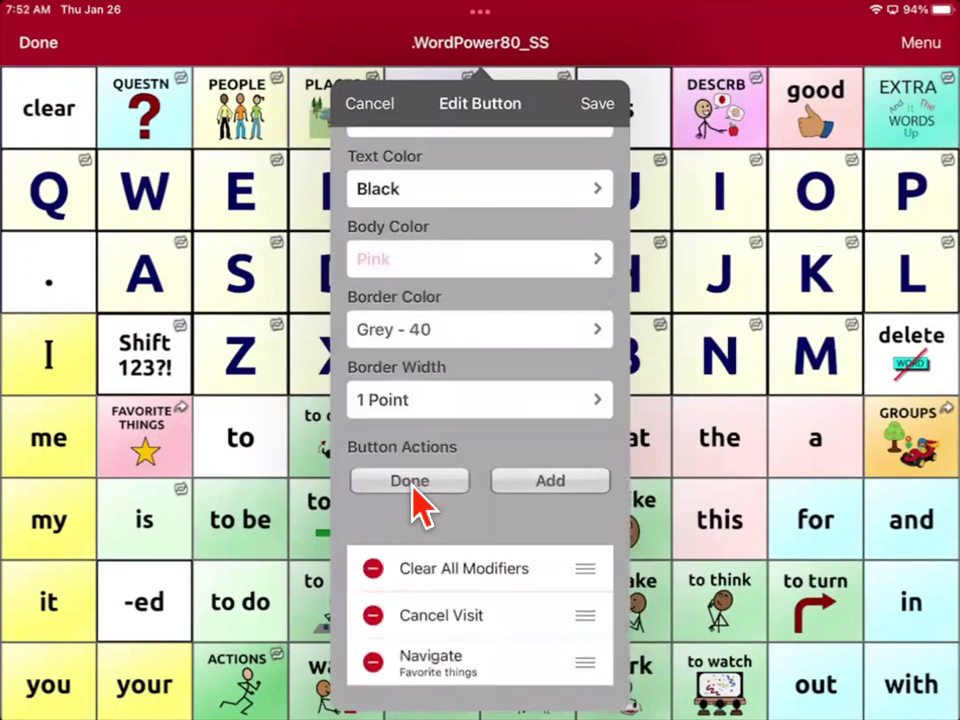
click(373, 615)
click(580, 615)
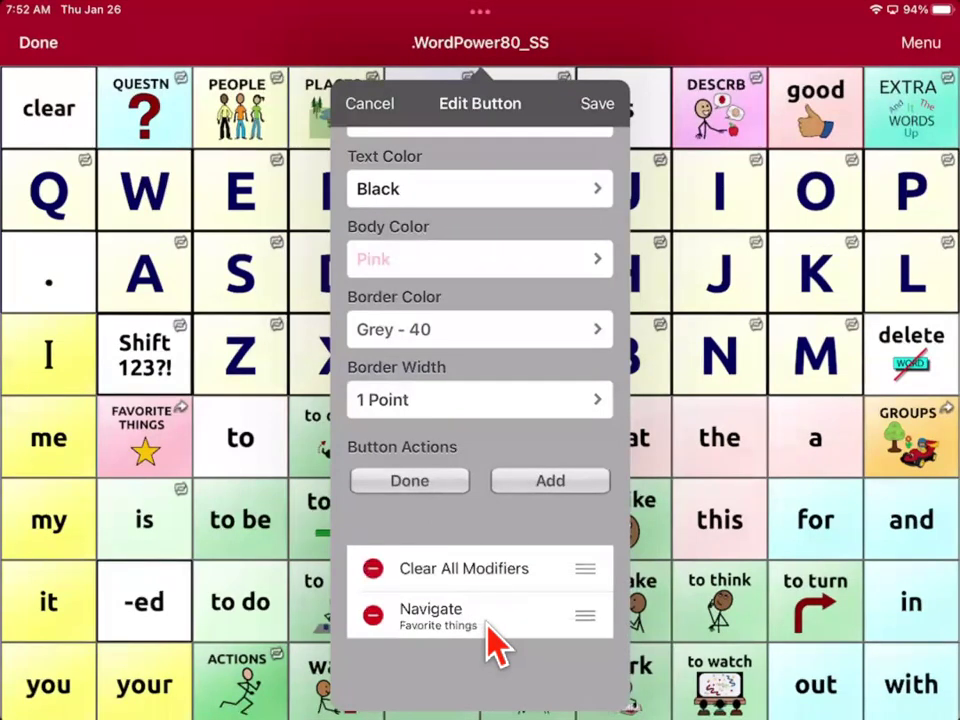
click(409, 480)
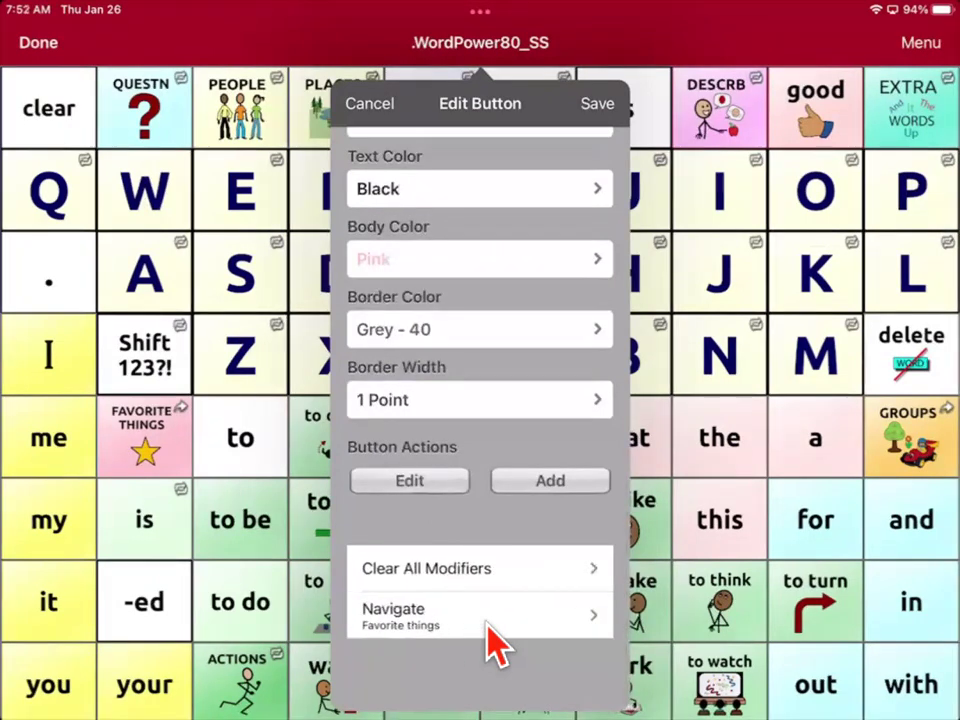
click(487, 622)
scroll(460, 500, down, 5)
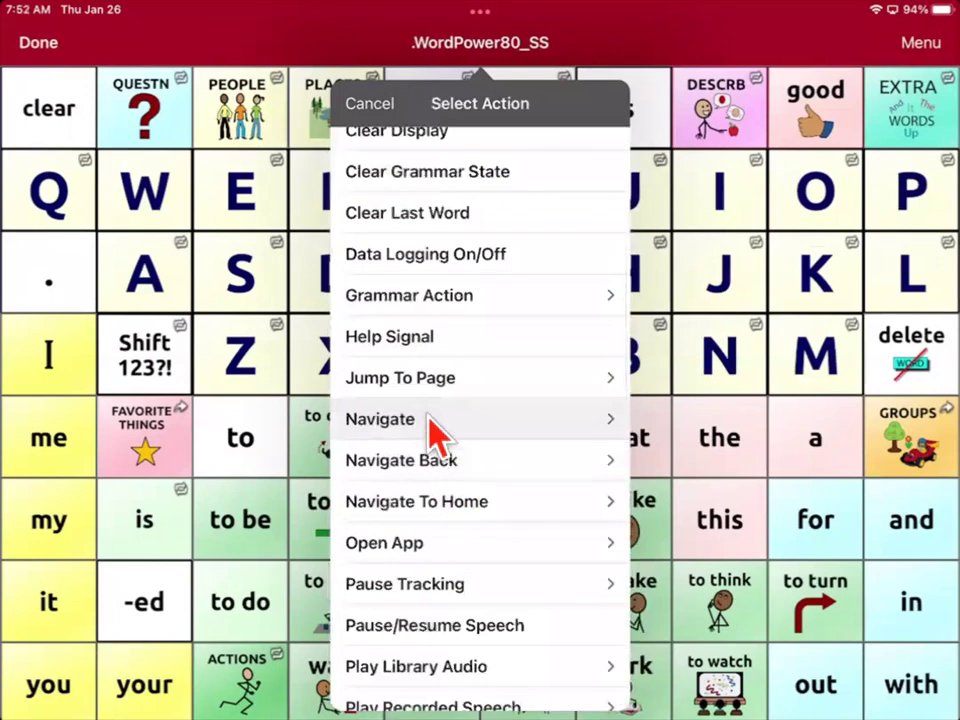
- Point Navigate to the student's favorites page, searched with 'Ra', with no animation
click(430, 419)
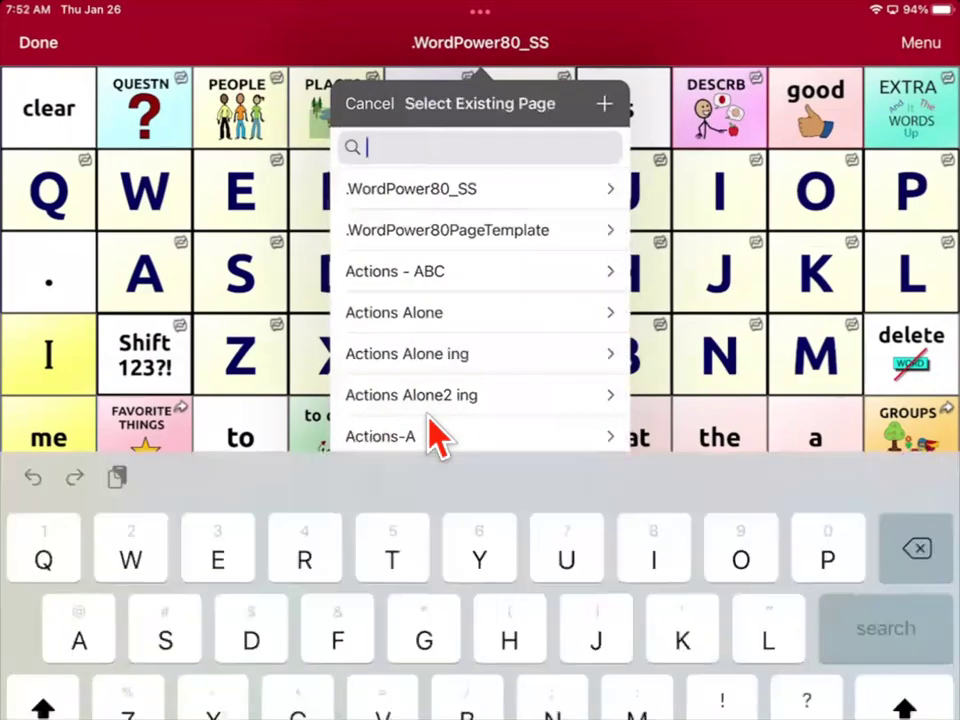
text(Ra)
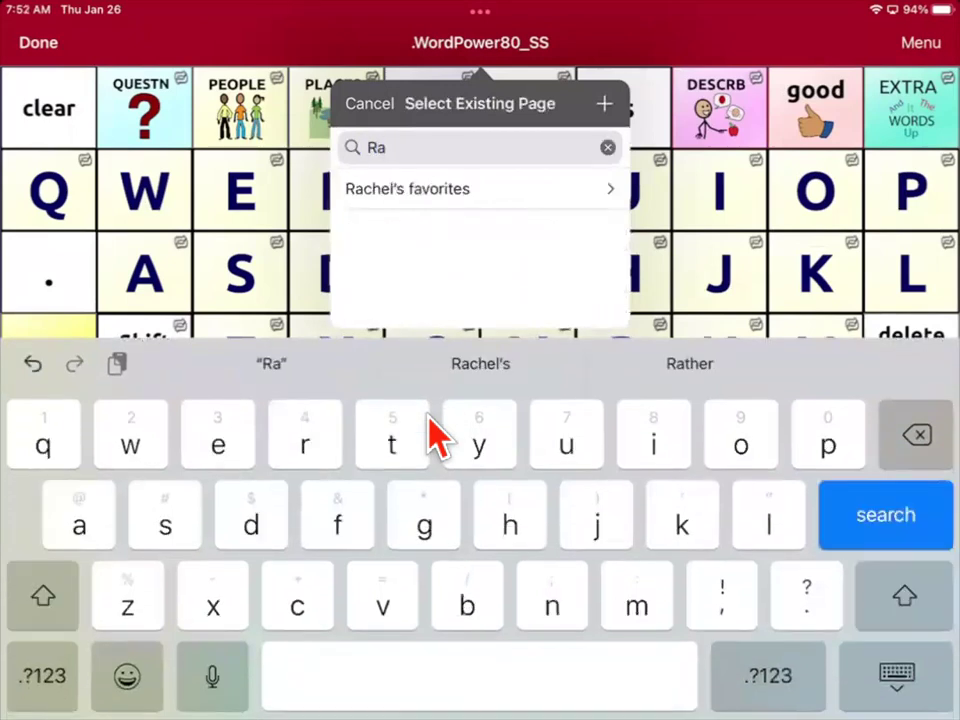
click(475, 196)
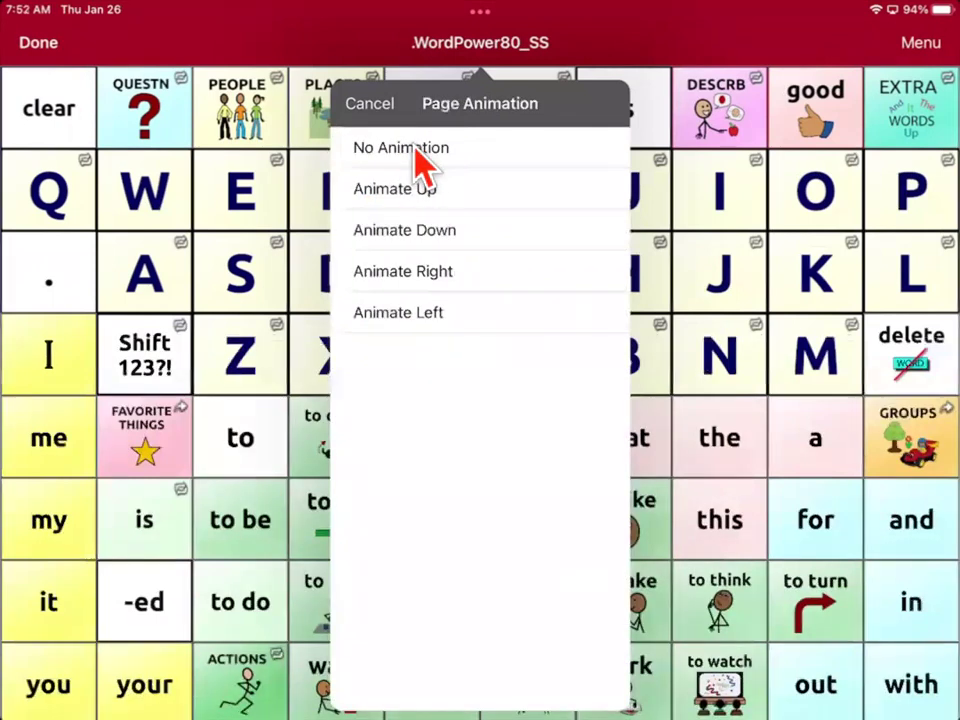
click(414, 147)
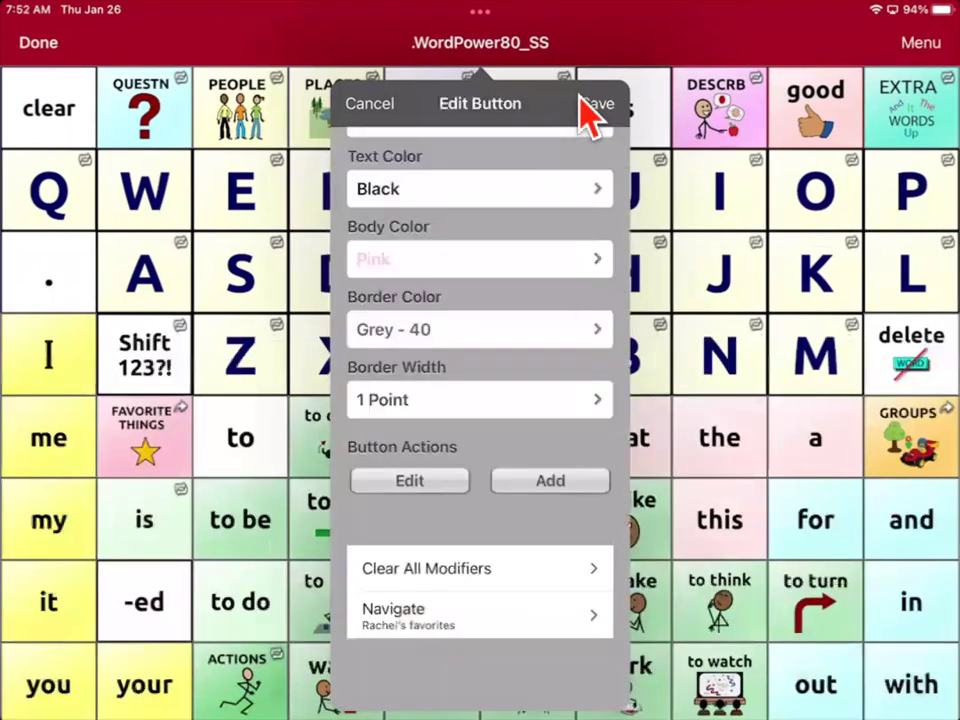
- Save the button with its new favorites label
scroll(540, 410, up, 5)
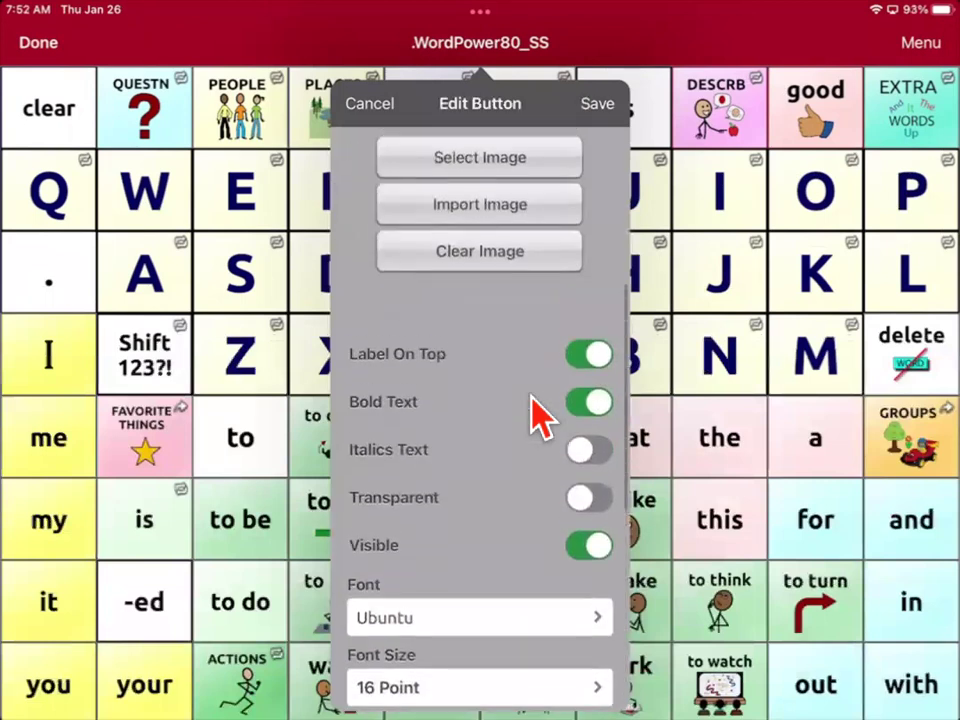
scroll(540, 418, up, 3)
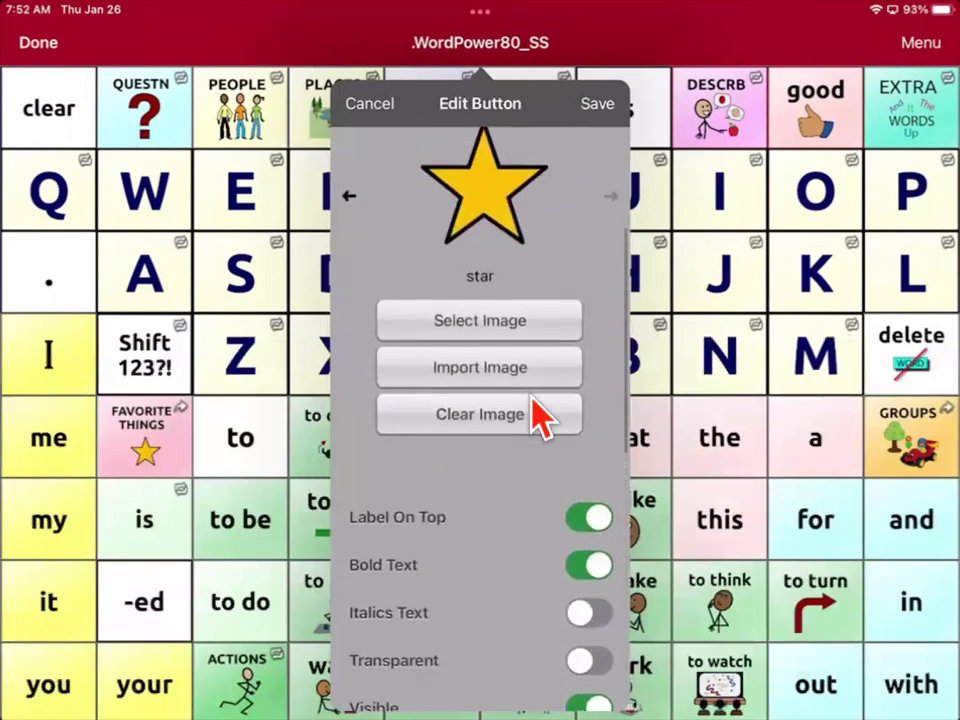
scroll(540, 412, up, 3)
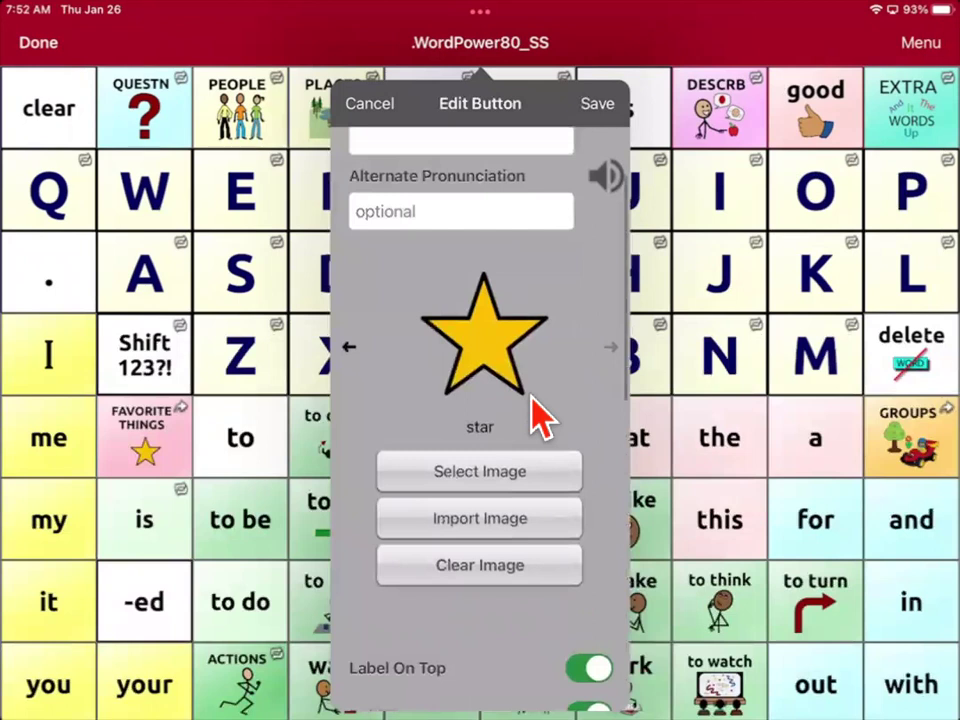
scroll(540, 418, up, 4)
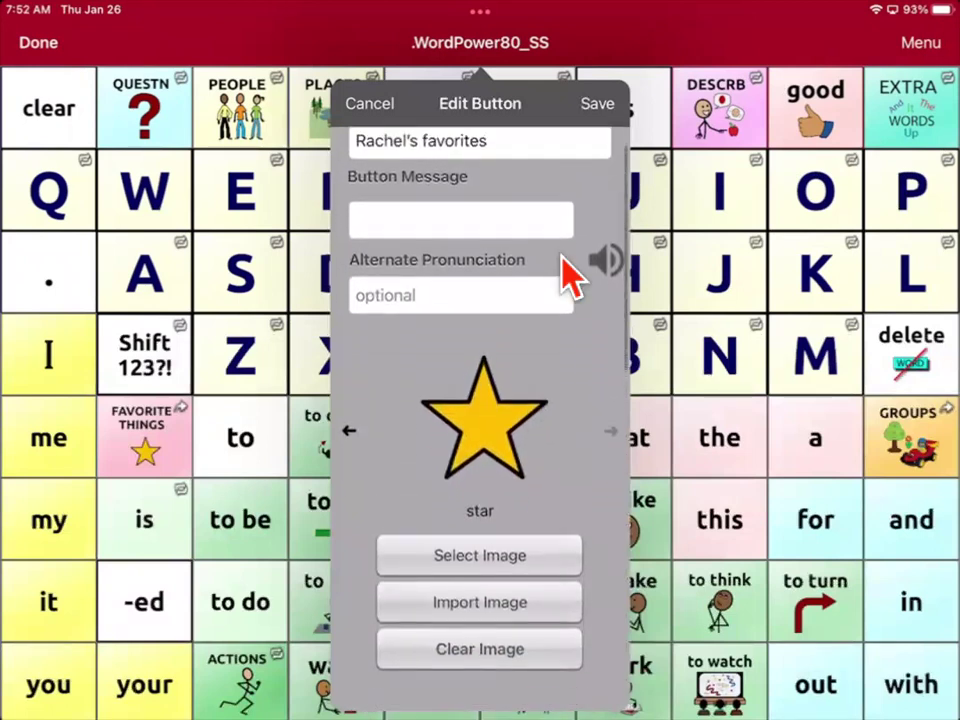
click(604, 110)
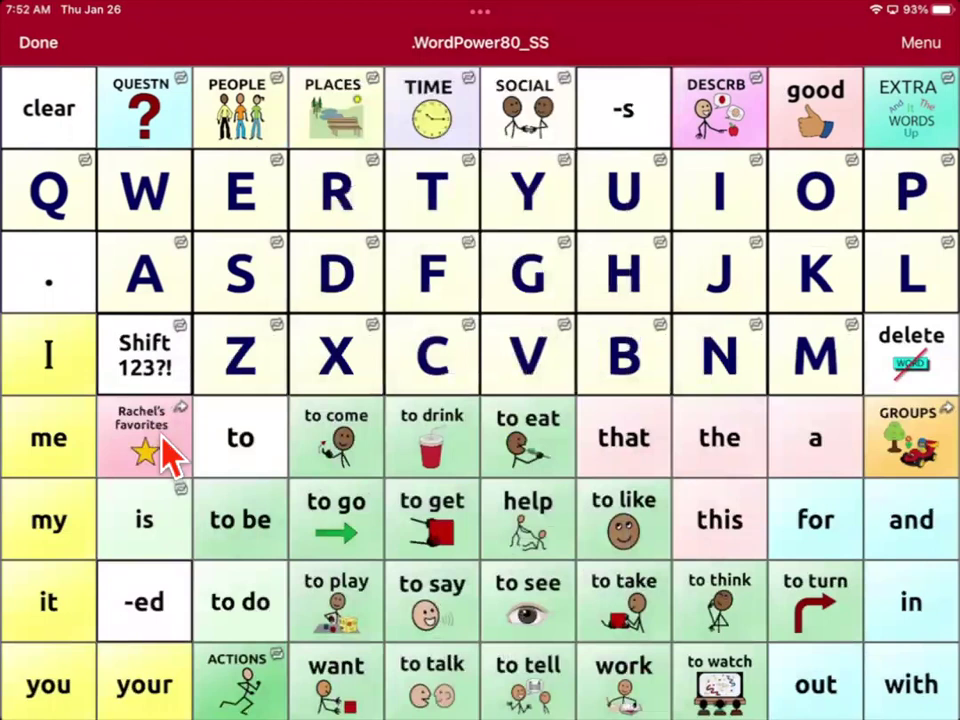
- Exit edit mode, confirm the favorites button opens the read/hiking/dog page, and return
click(40, 43)
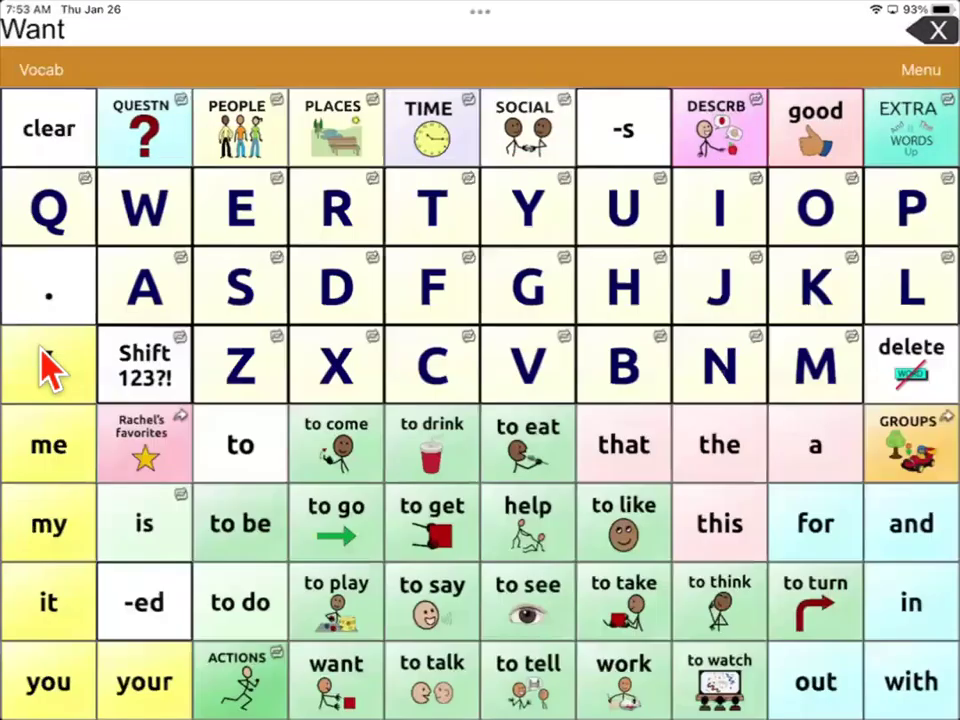
click(166, 465)
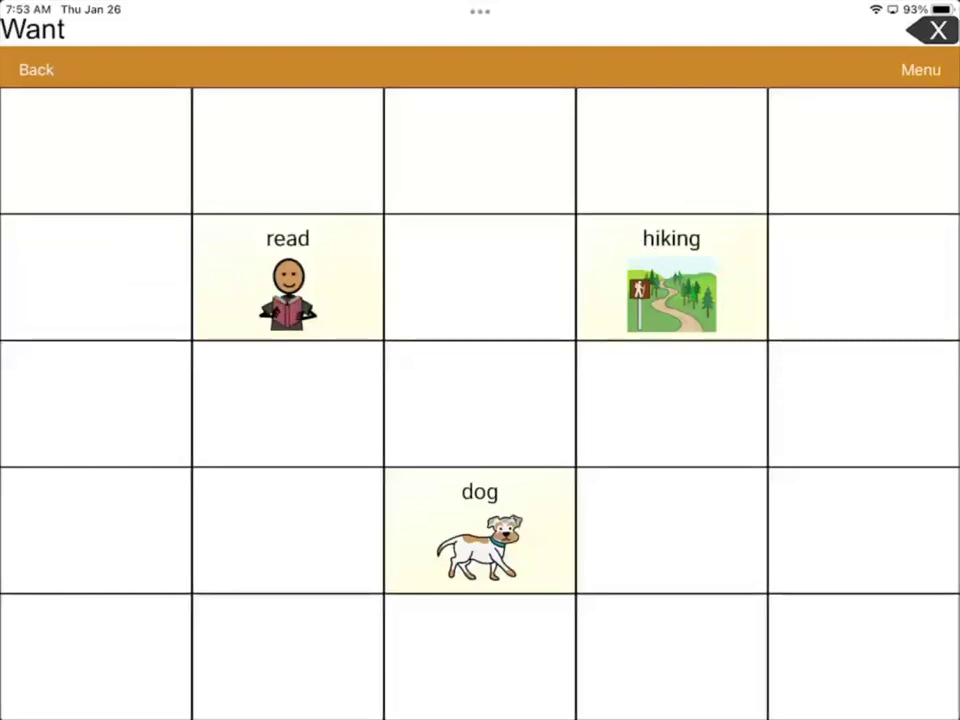
click(36, 69)
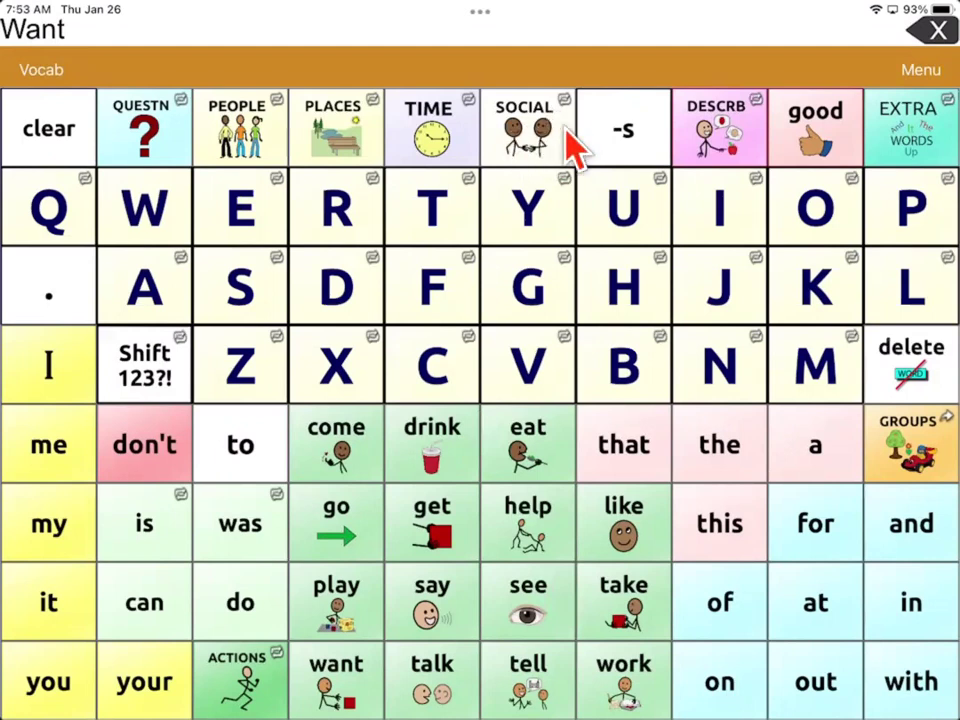
- Open the SOCIAL page and switch it to Edit Page mode from the Menu
click(564, 134)
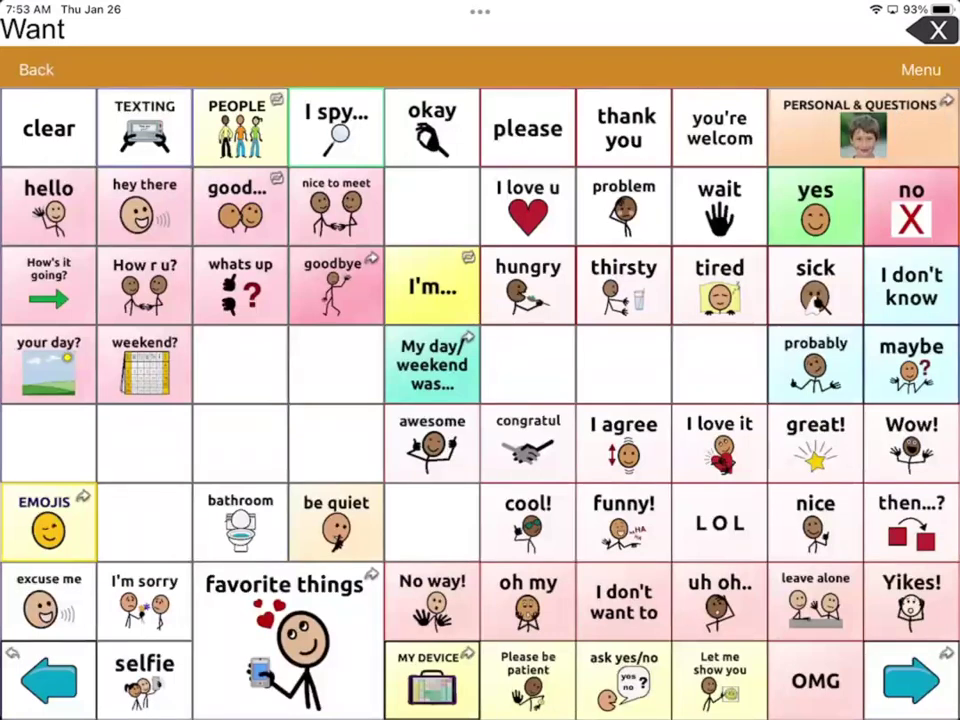
click(920, 69)
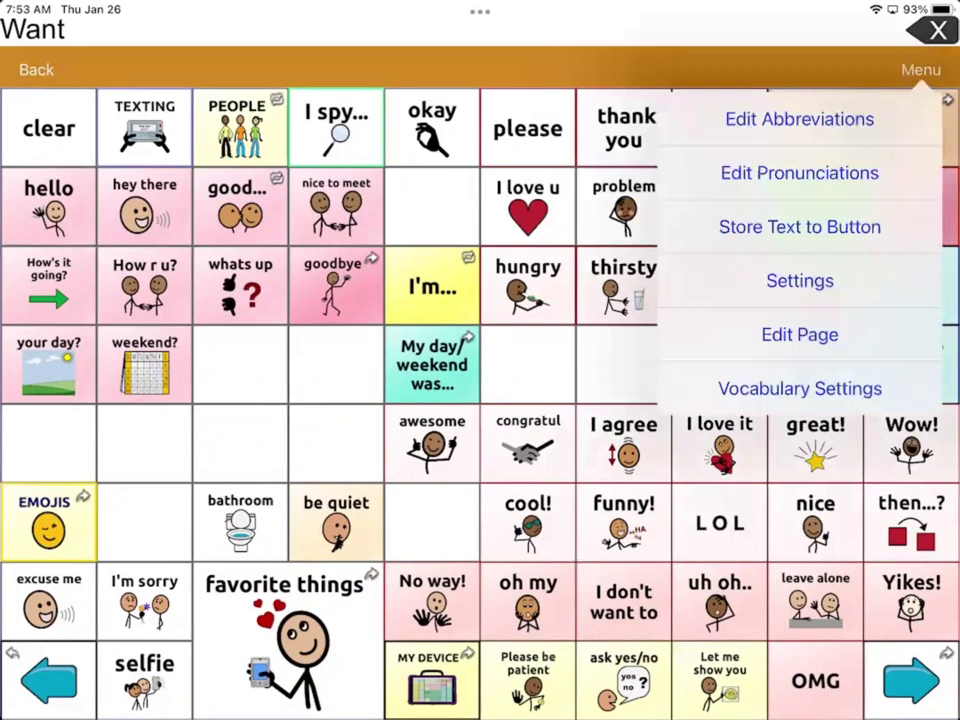
click(853, 334)
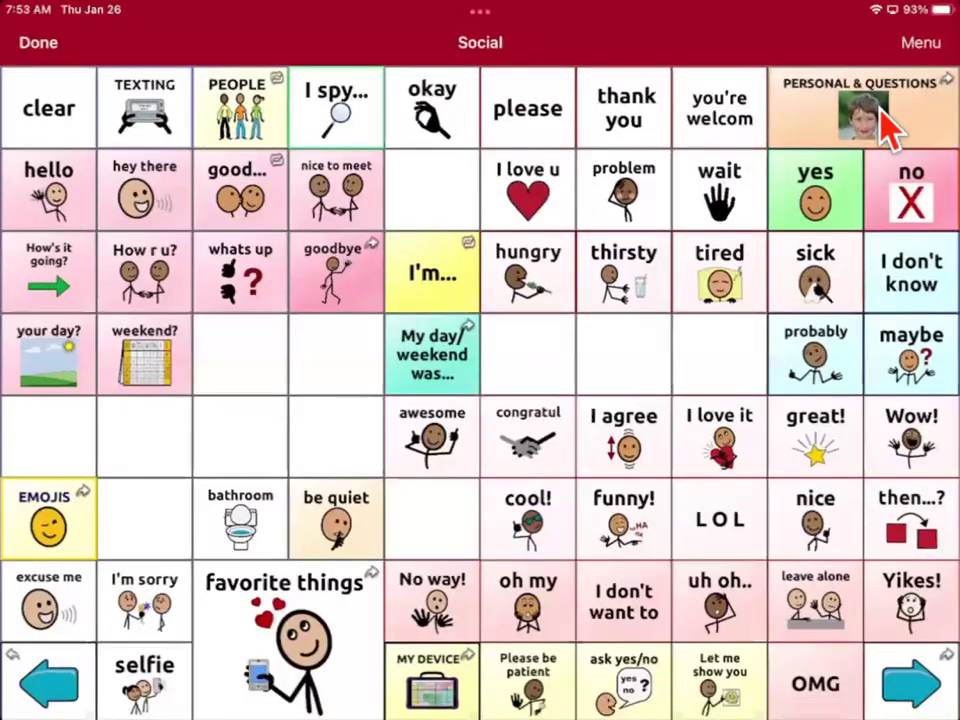
- Add a Navigate action to the Personal & Questions button
click(880, 112)
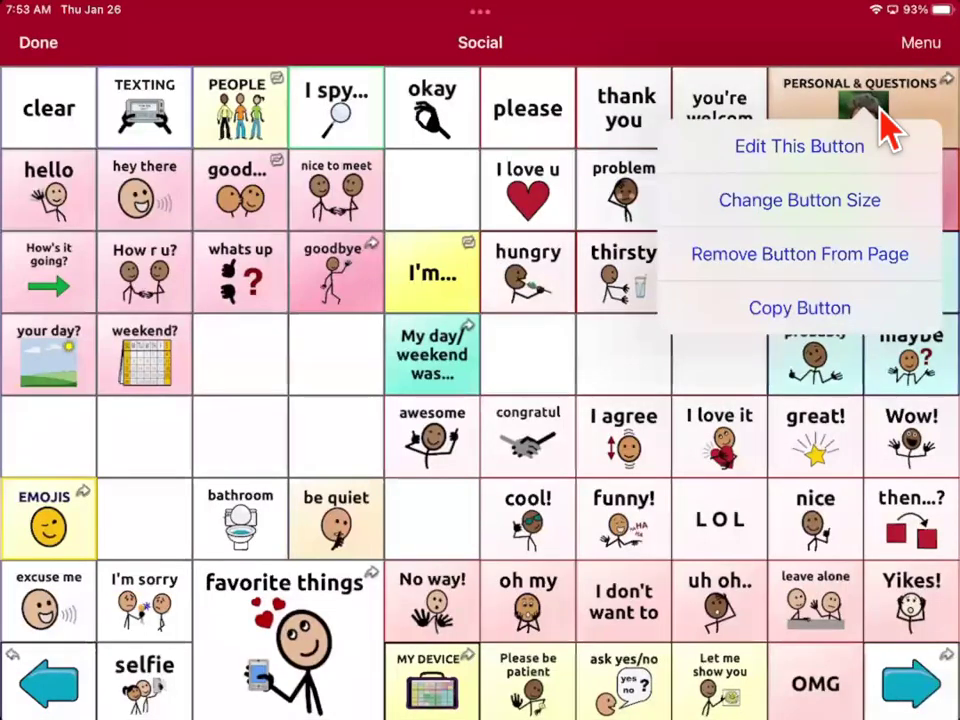
click(880, 125)
scroll(480, 400, down, 10)
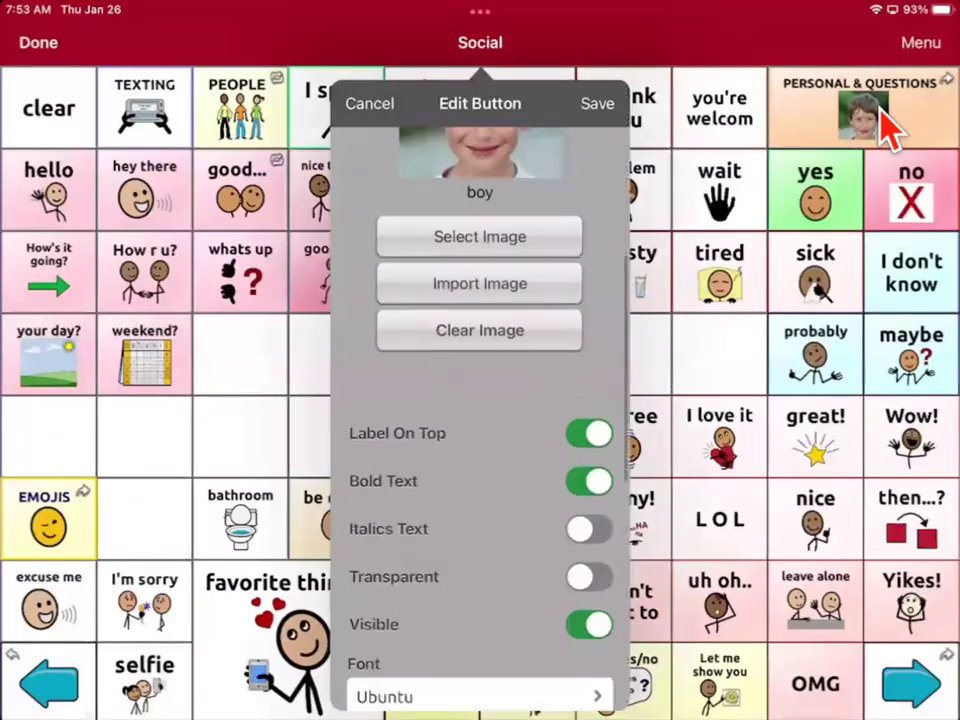
scroll(480, 400, down, 5)
click(551, 480)
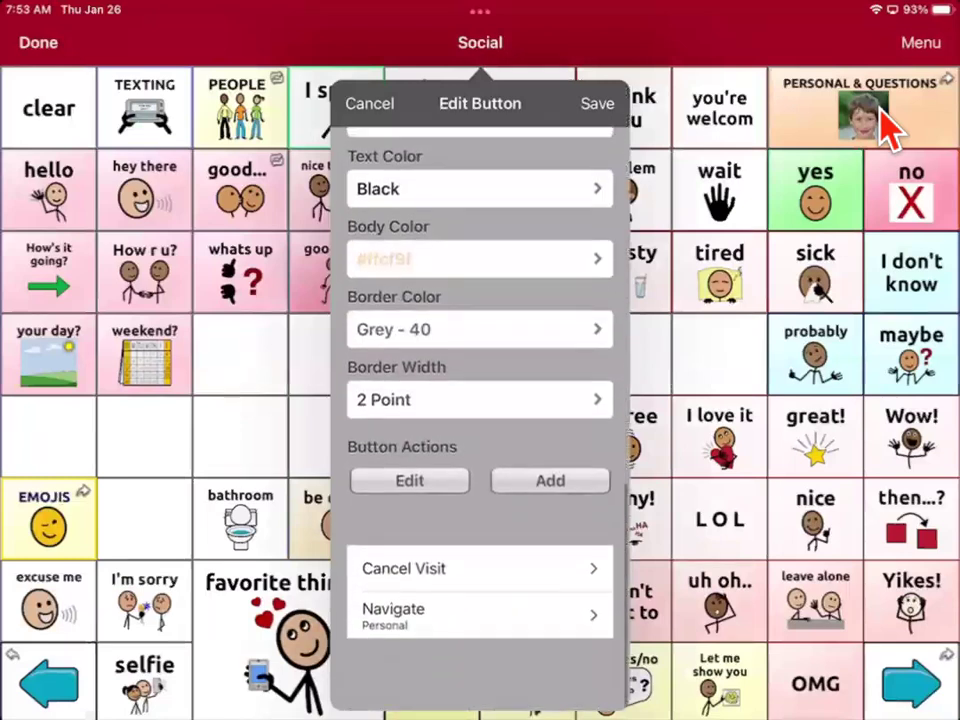
scroll(480, 400, down, 5)
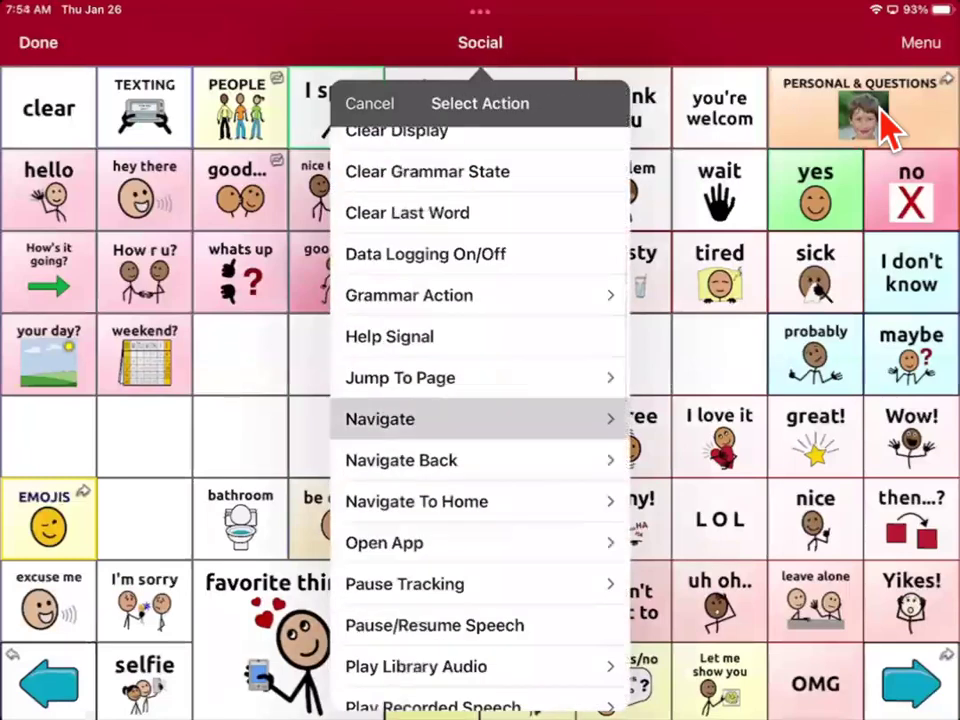
click(450, 418)
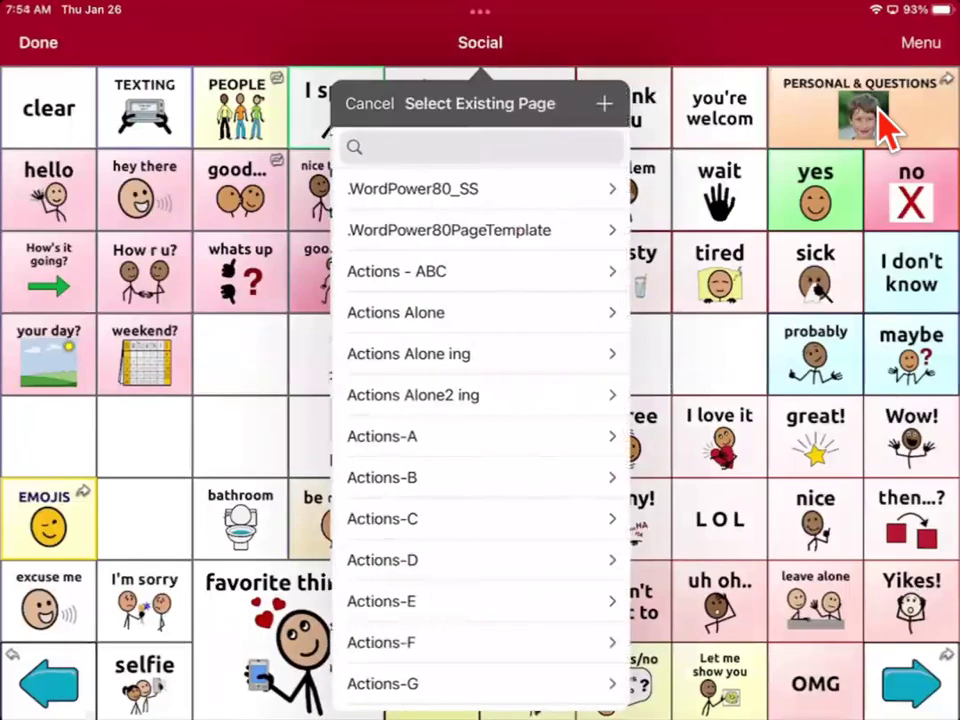
- Target the Personal page, found by searching 'Per', with No Animation, and save
click(460, 147)
text(Pe)
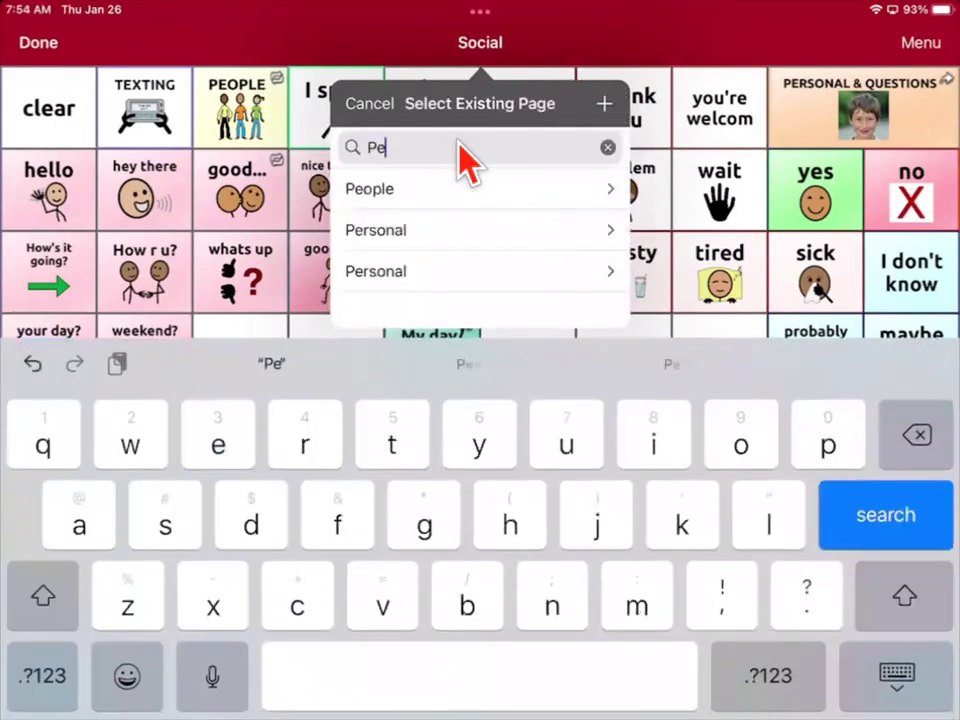
text(r)
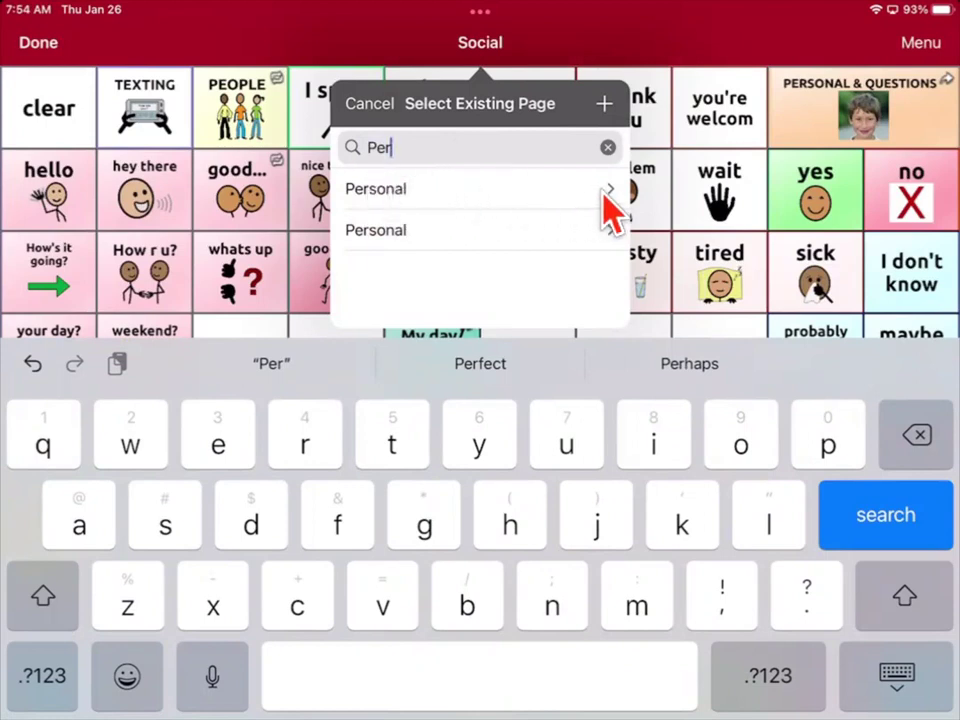
click(399, 251)
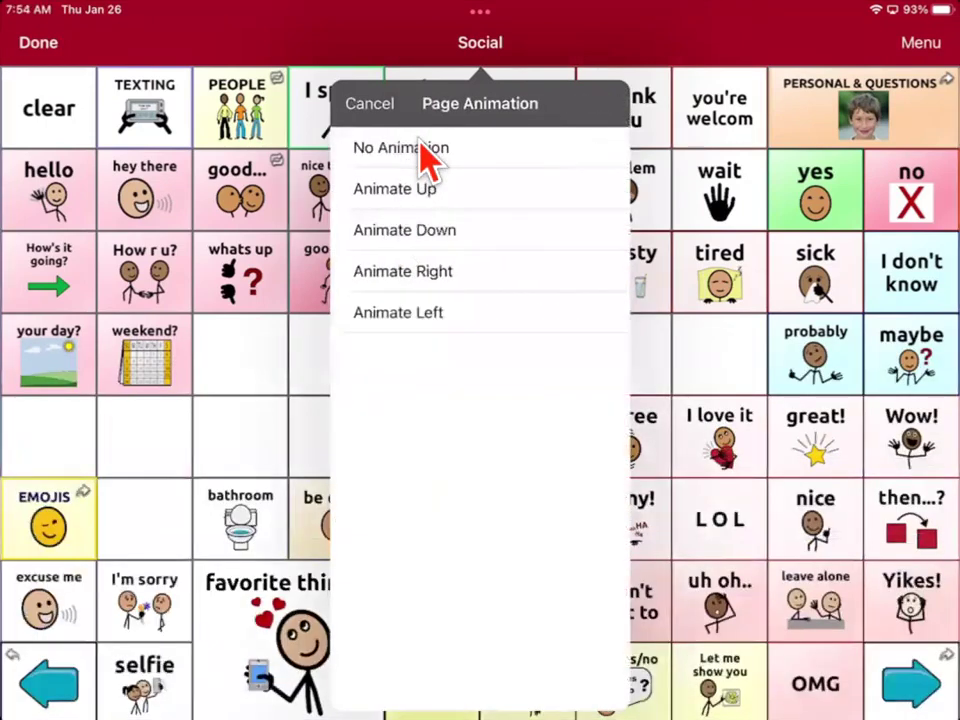
click(424, 152)
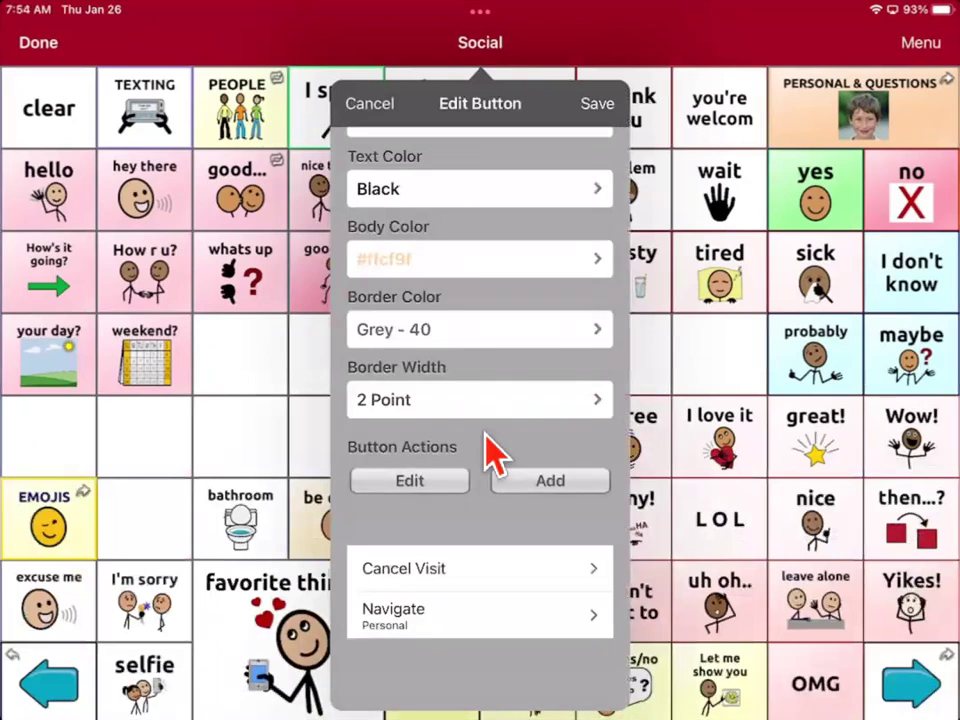
scroll(497, 455, up, 5)
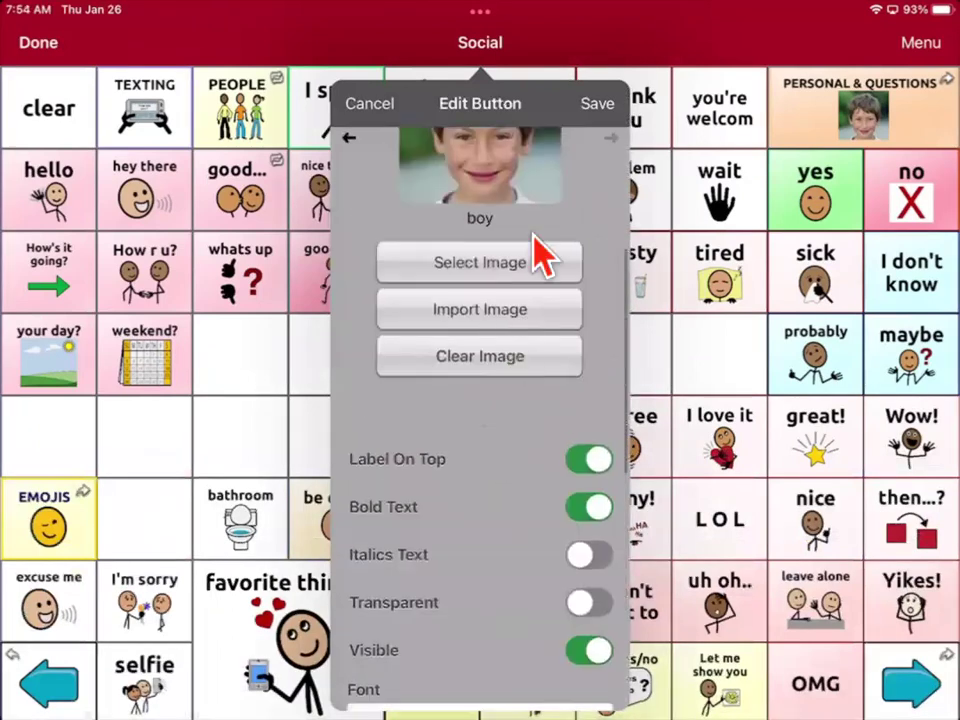
scroll(529, 197, up, 1)
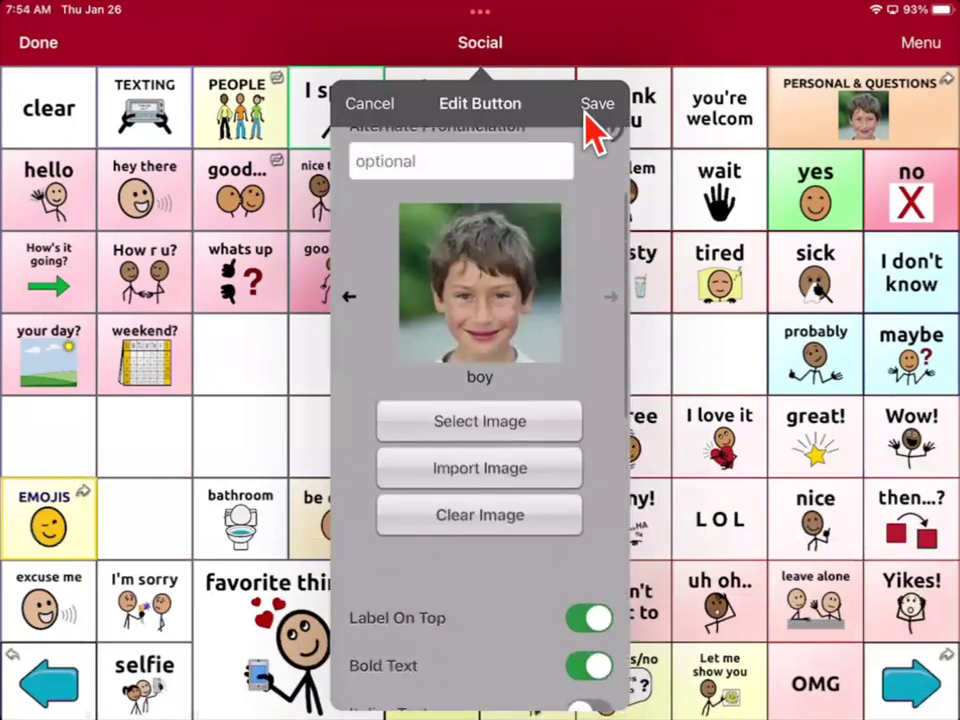
click(590, 108)
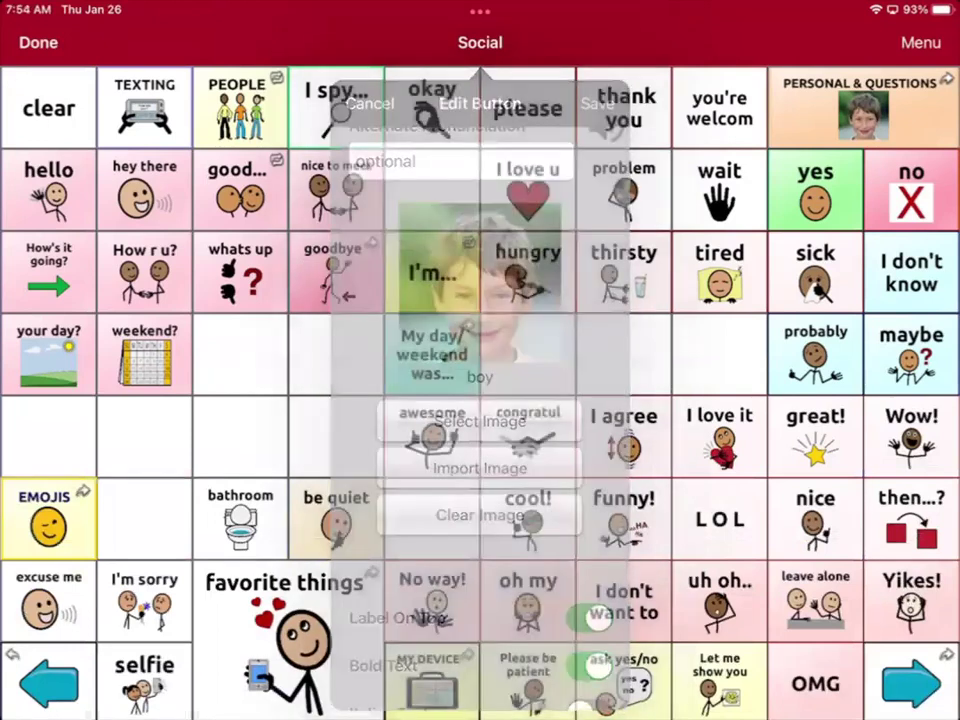
- Finish editing, confirm Personal & Questions opens the personal page, then return to the main vocabulary board
click(38, 43)
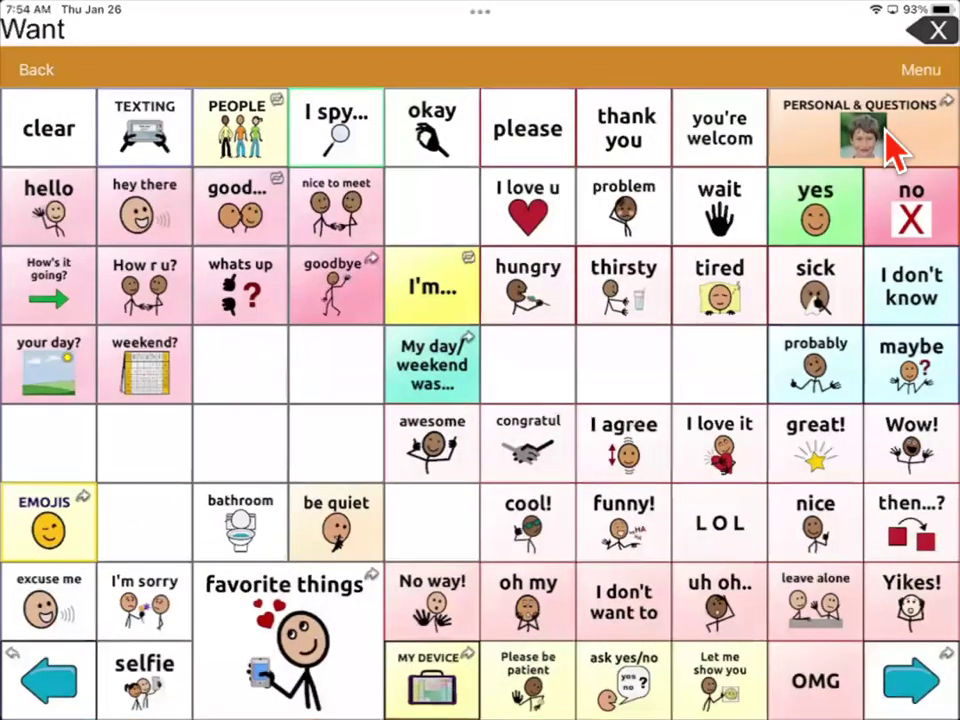
click(893, 147)
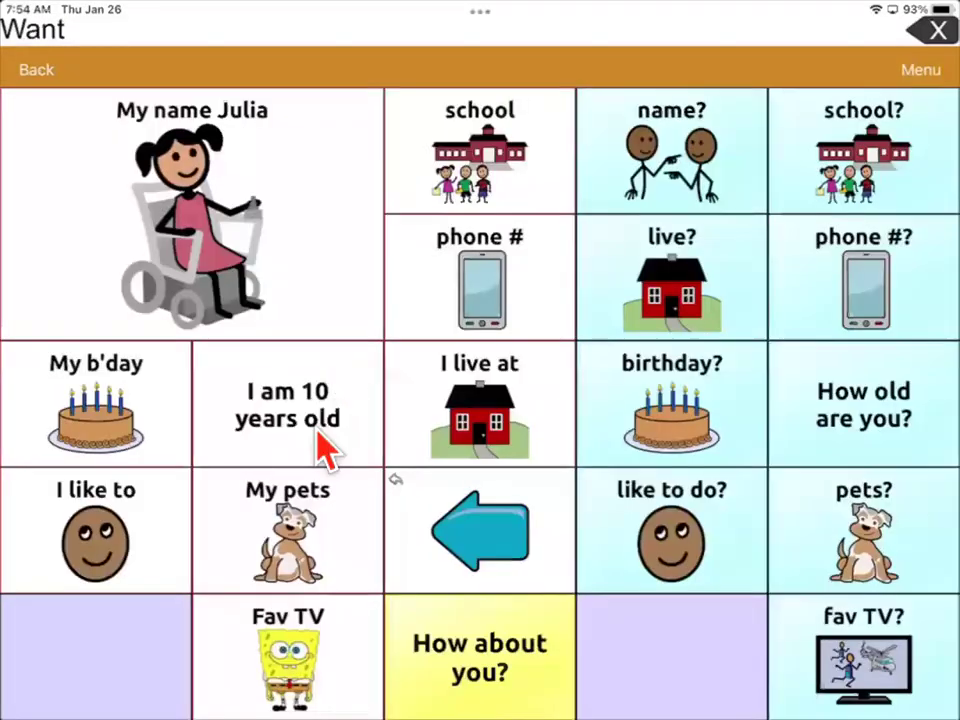
click(100, 214)
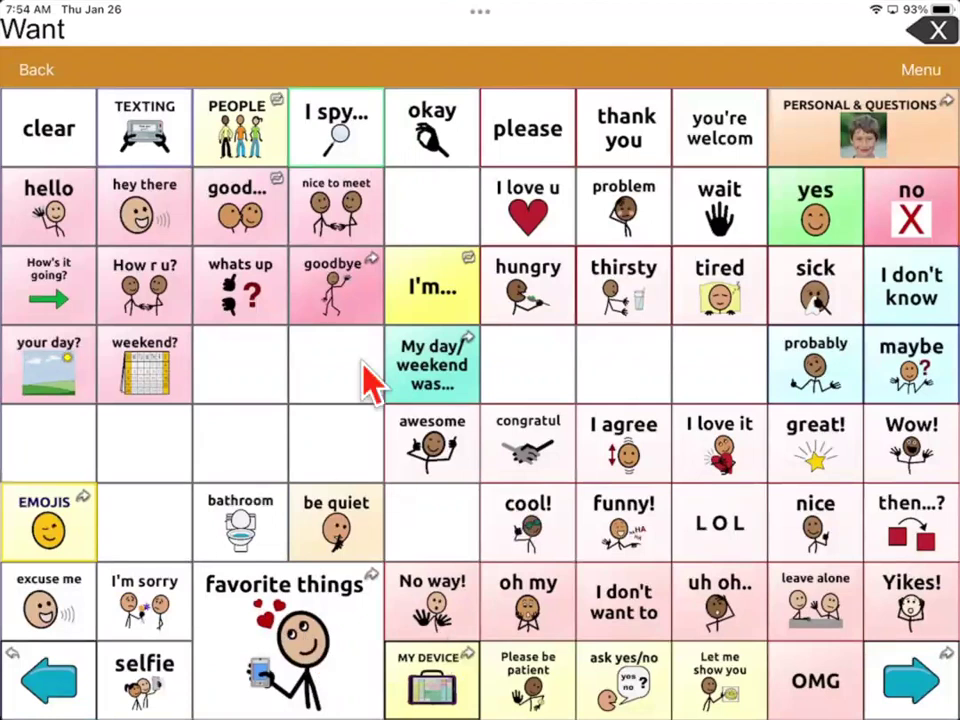
click(40, 70)
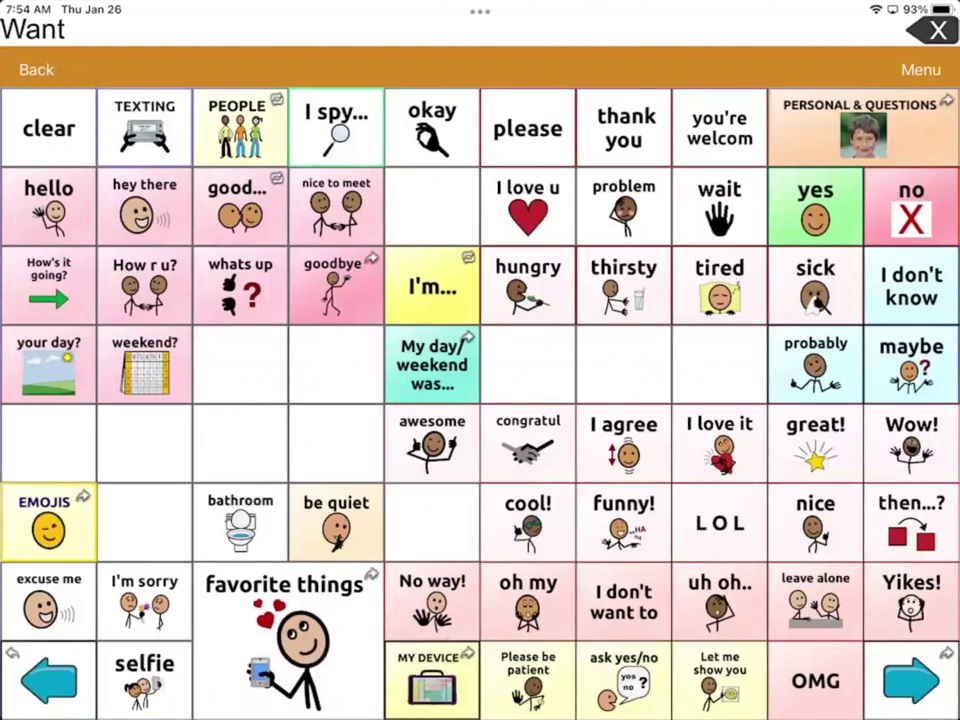